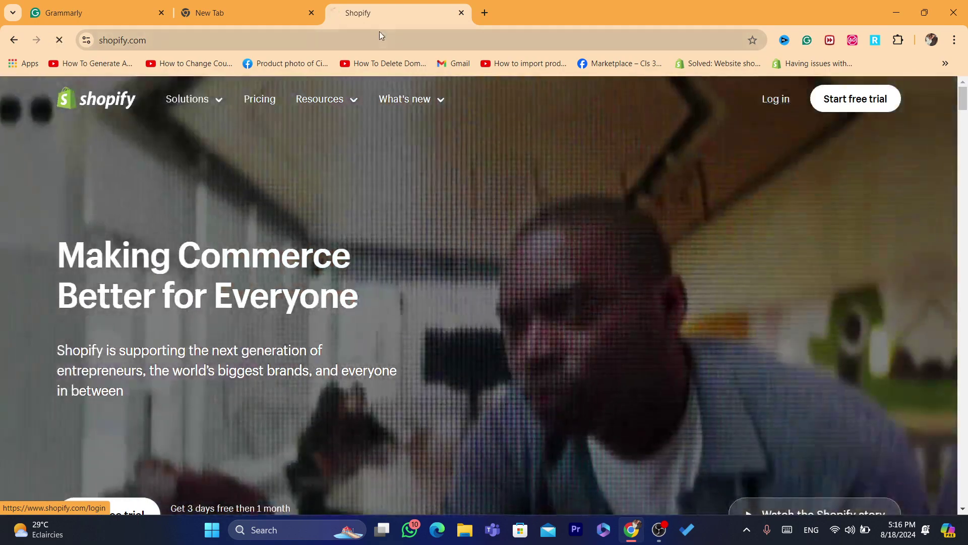
Log in to the Shopify admin from shopify.com
left_click(382, 35)
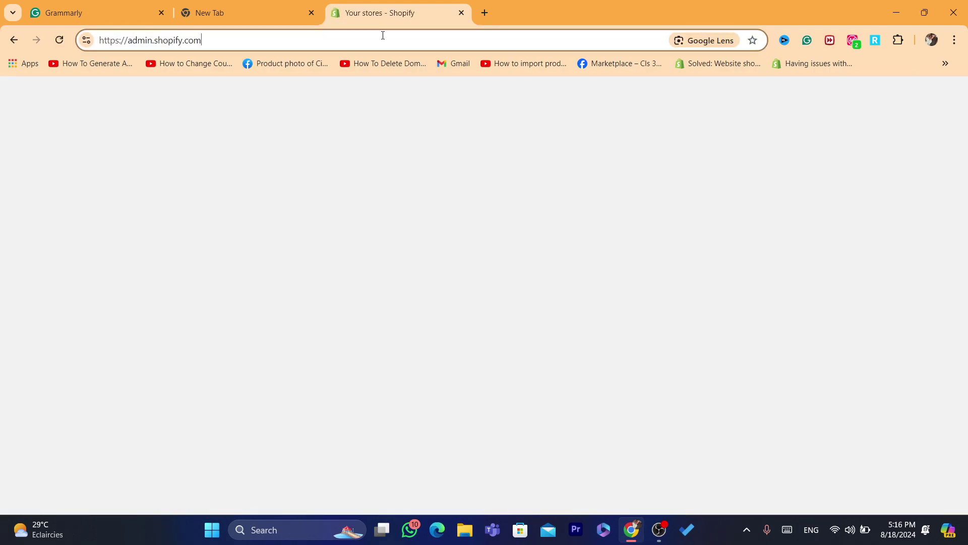
left_click(351, 41)
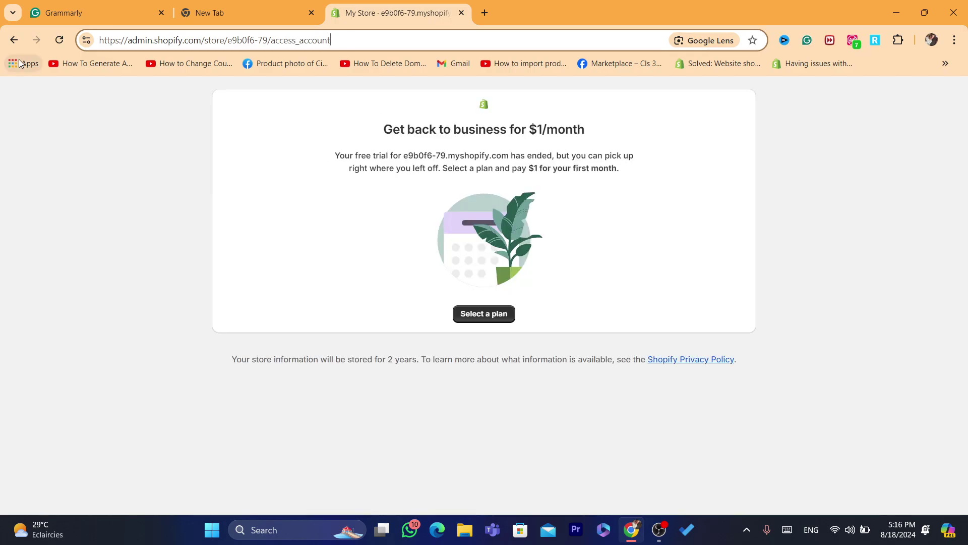
left_click(14, 40)
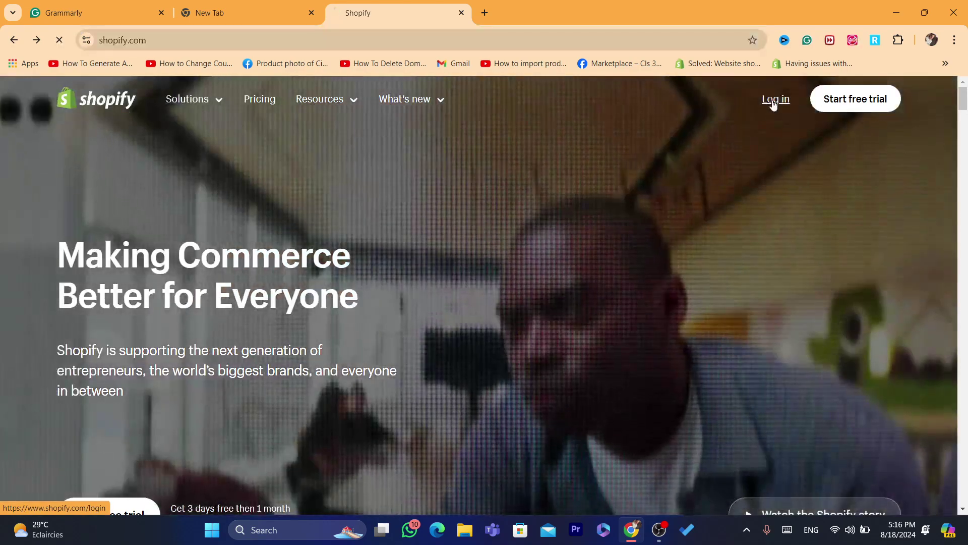
left_click(779, 98)
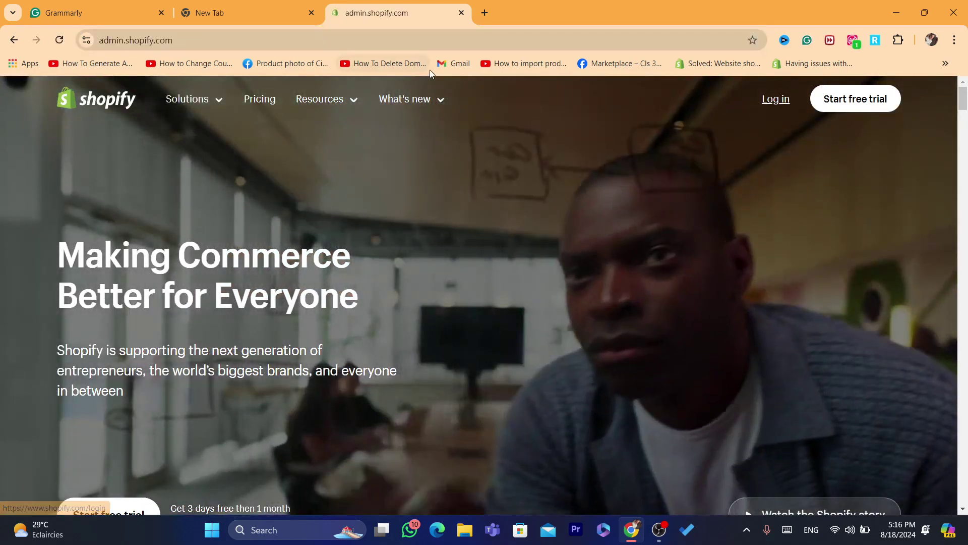
left_click(361, 44)
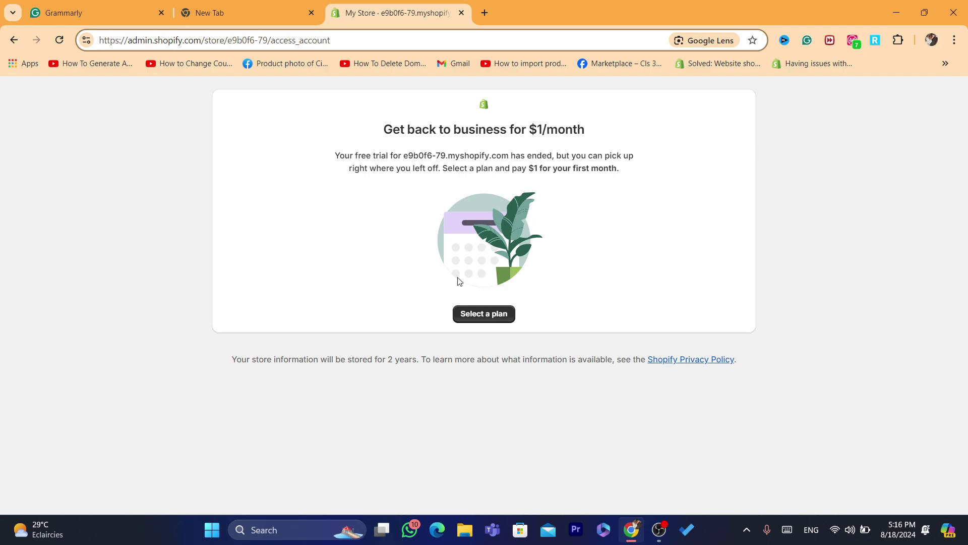
View the subscription plans, then bring up the All stores list in a new tab
left_click(483, 314)
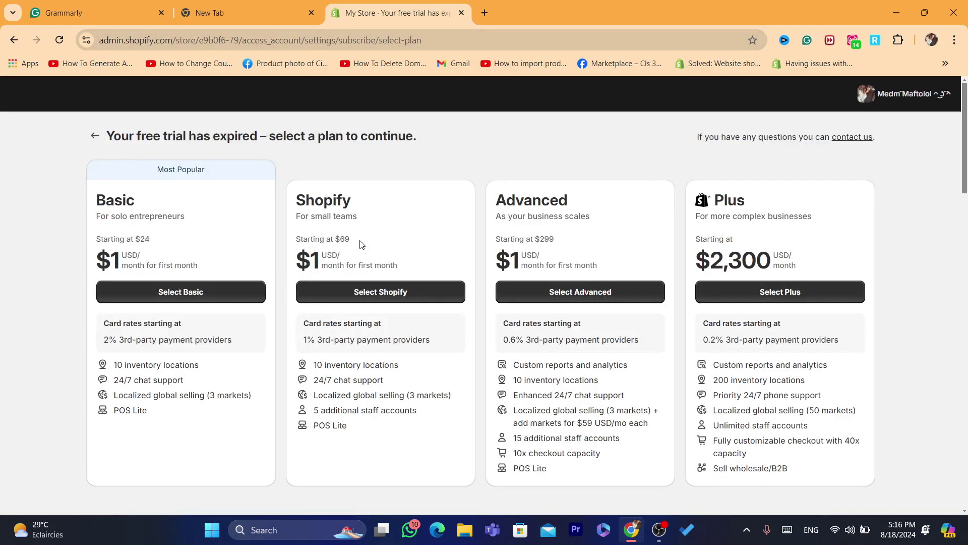
left_click(916, 101)
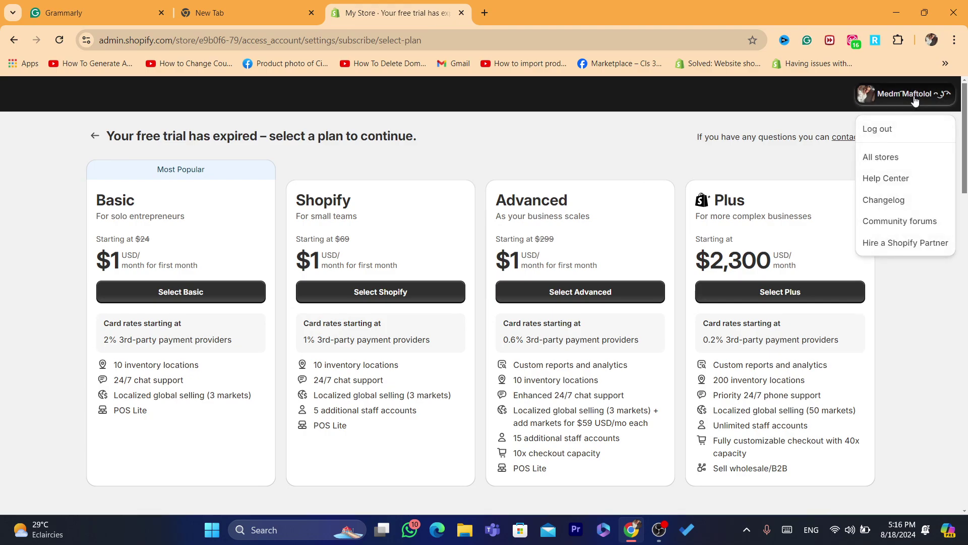
left_click(895, 167)
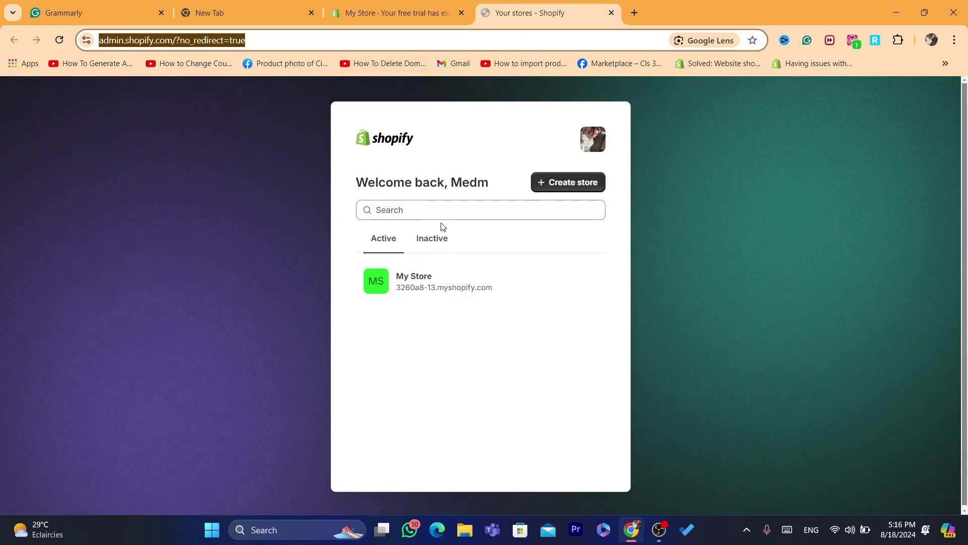
Create a store under the existing account, skipping the selling questions and deciding on a plan later
left_click(566, 180)
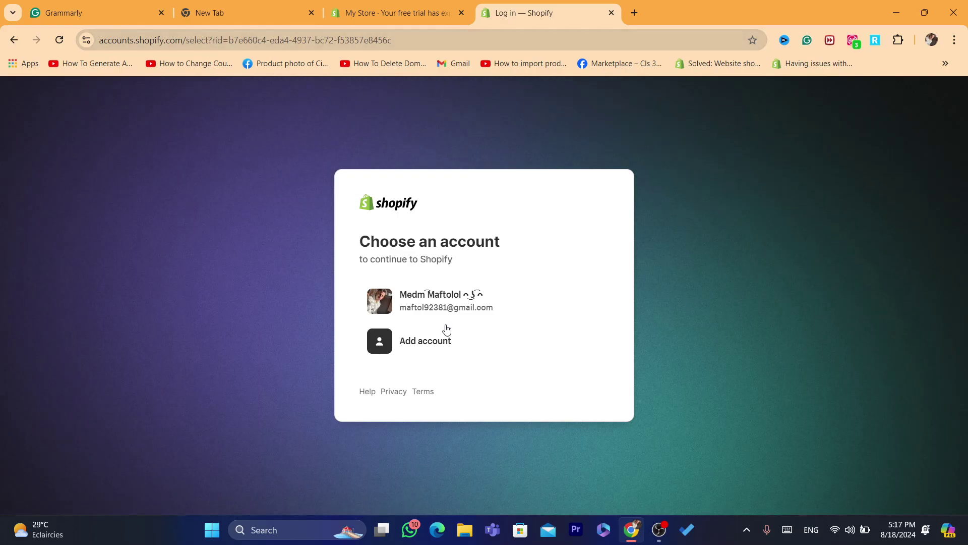
left_click(443, 302)
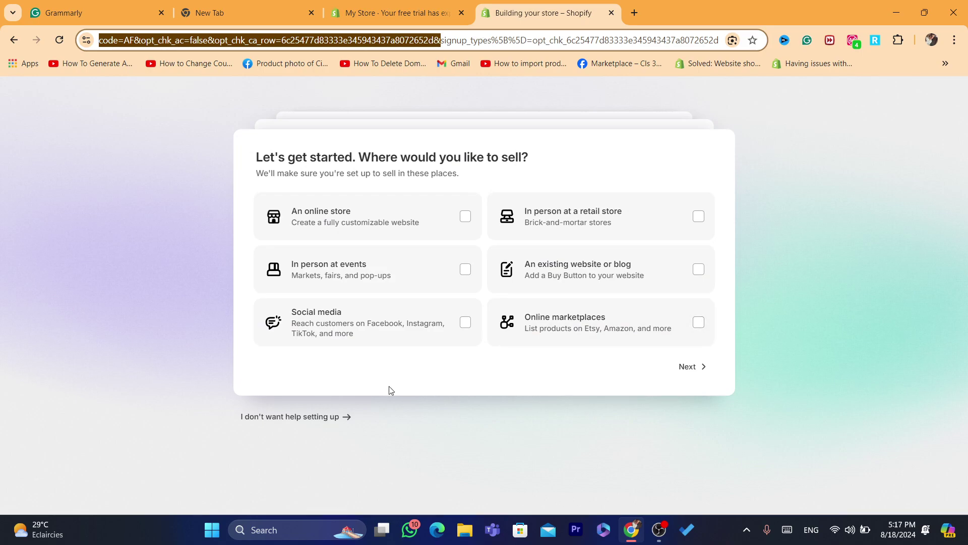
left_click(693, 368)
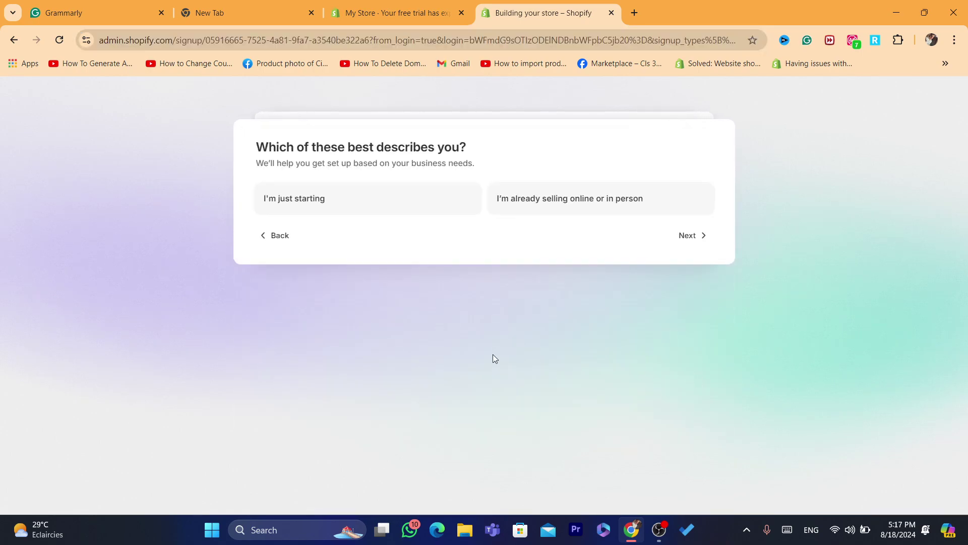
left_click(682, 246)
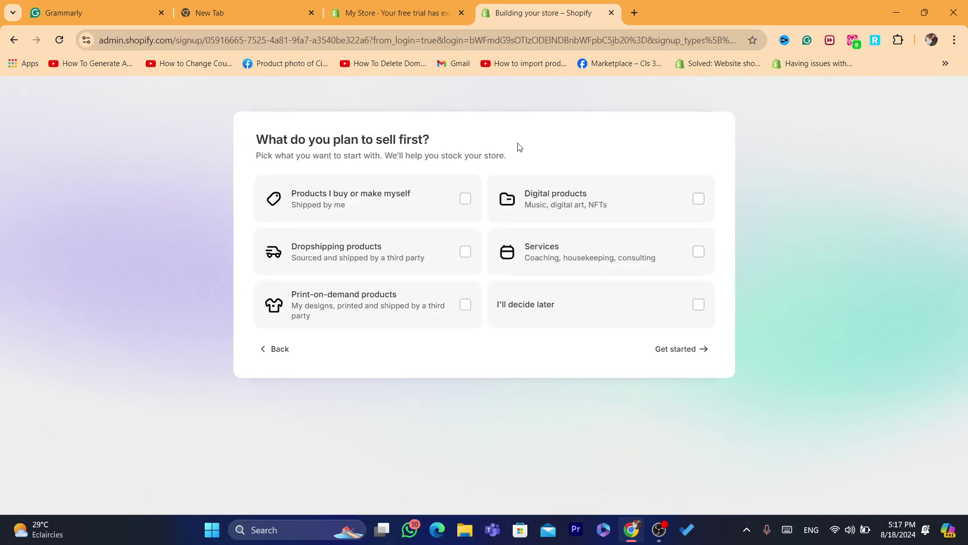
left_click(678, 359)
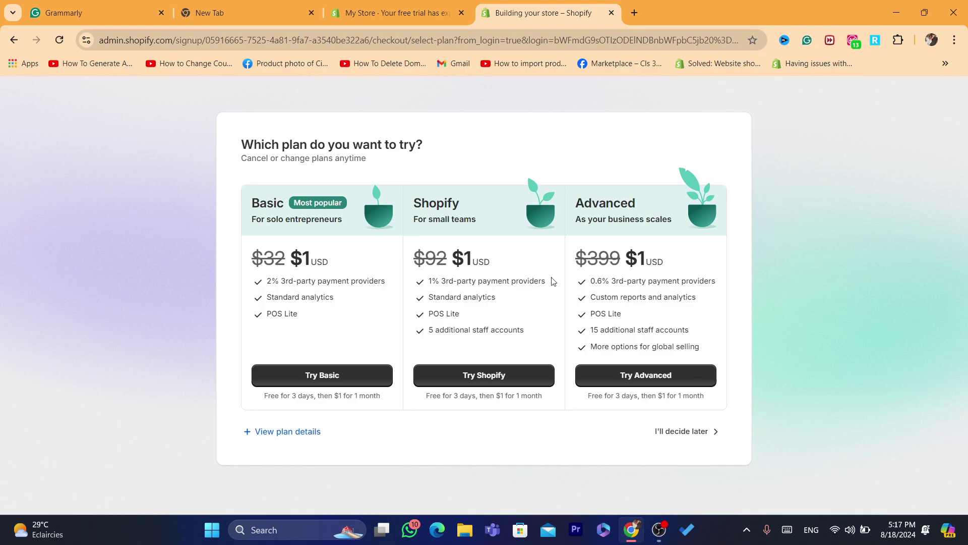
left_click(661, 431)
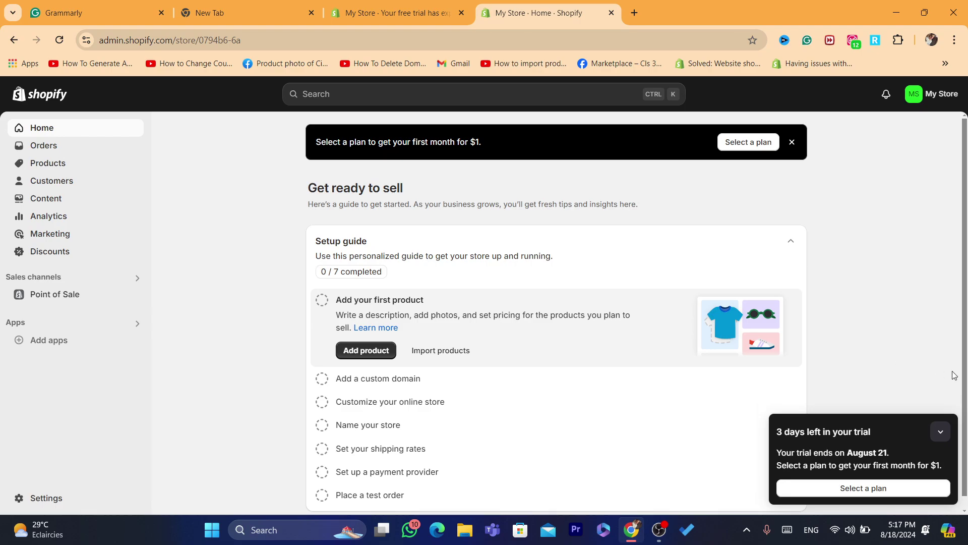
Change the store name to 'Duplicate store' in General settings, save it, and close Settings
left_click(940, 431)
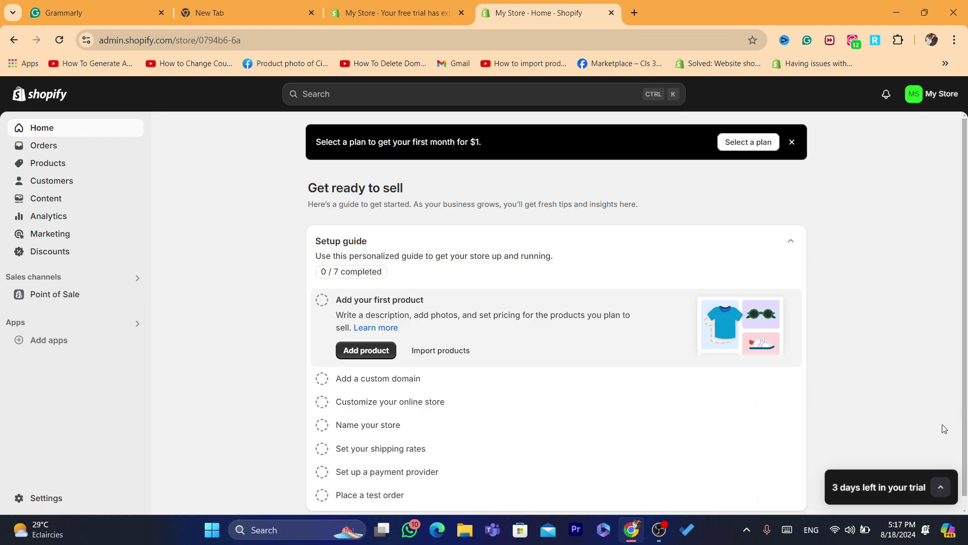
left_click(950, 90)
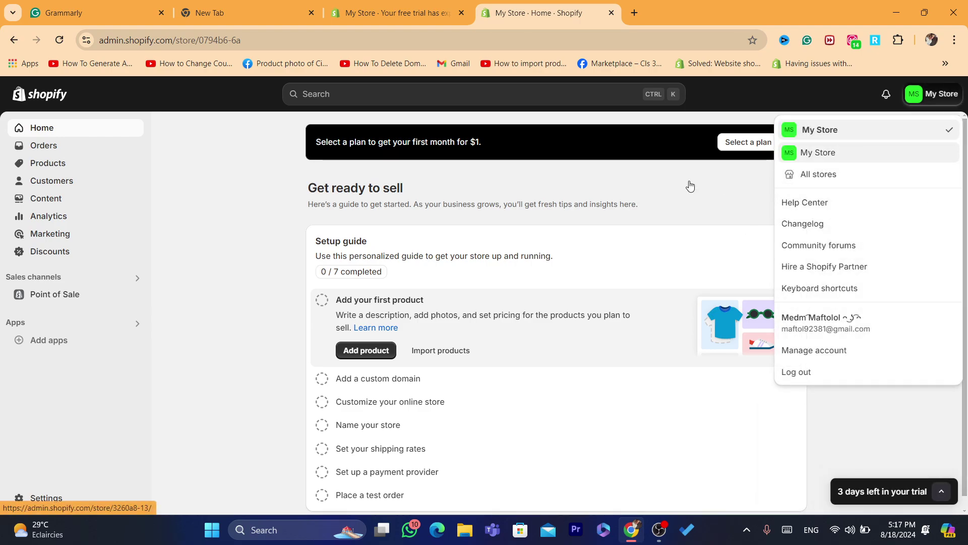
left_click(48, 497)
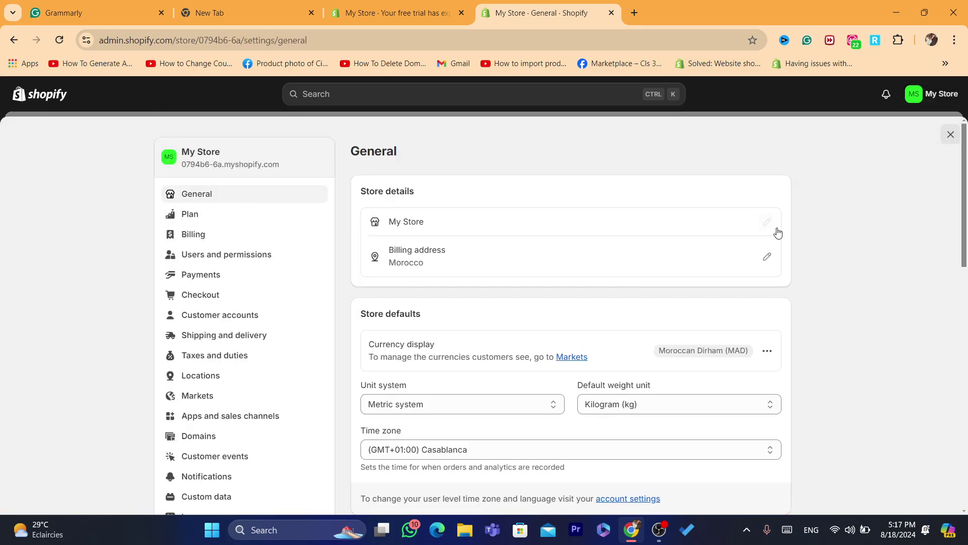
left_click(766, 223)
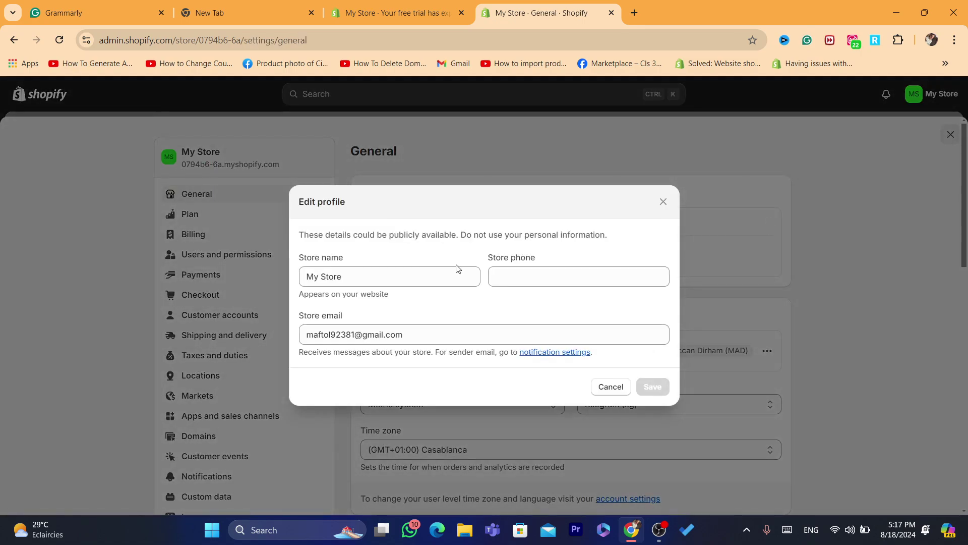
triple_click(392, 274)
type("Duplicate")
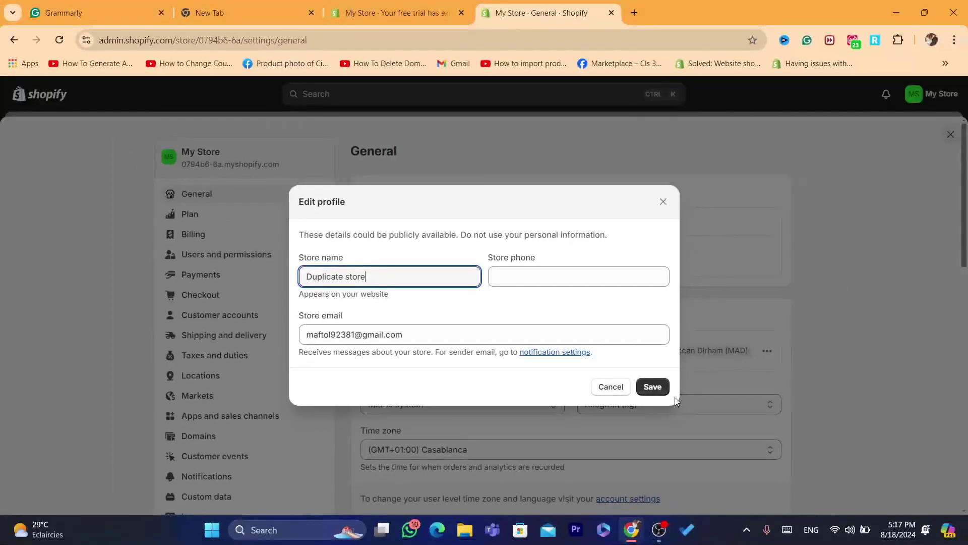
left_click(916, 318)
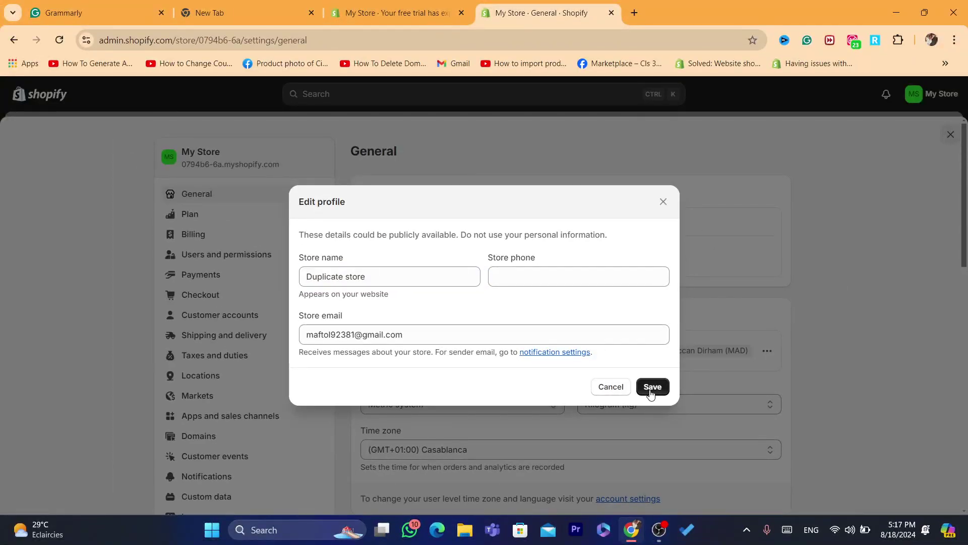
left_click(652, 388)
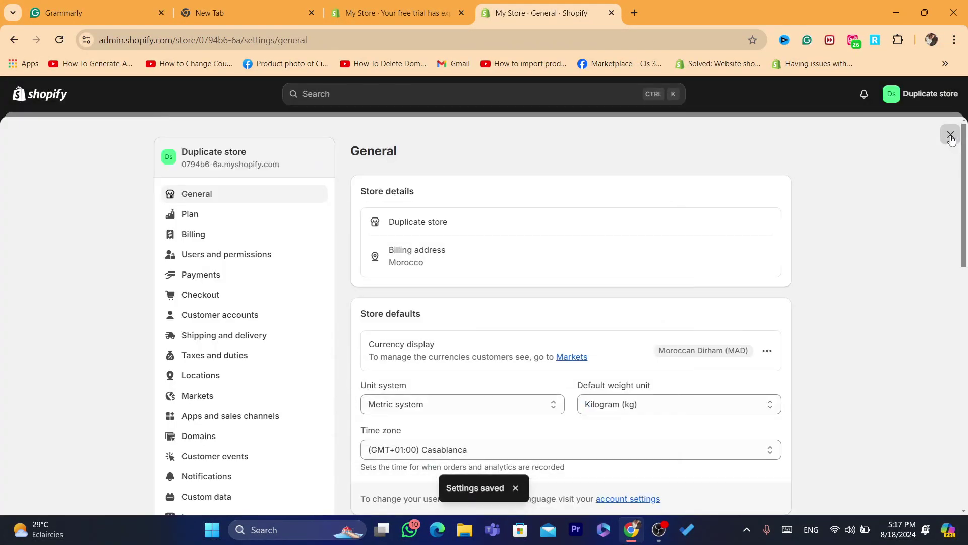
left_click(950, 135)
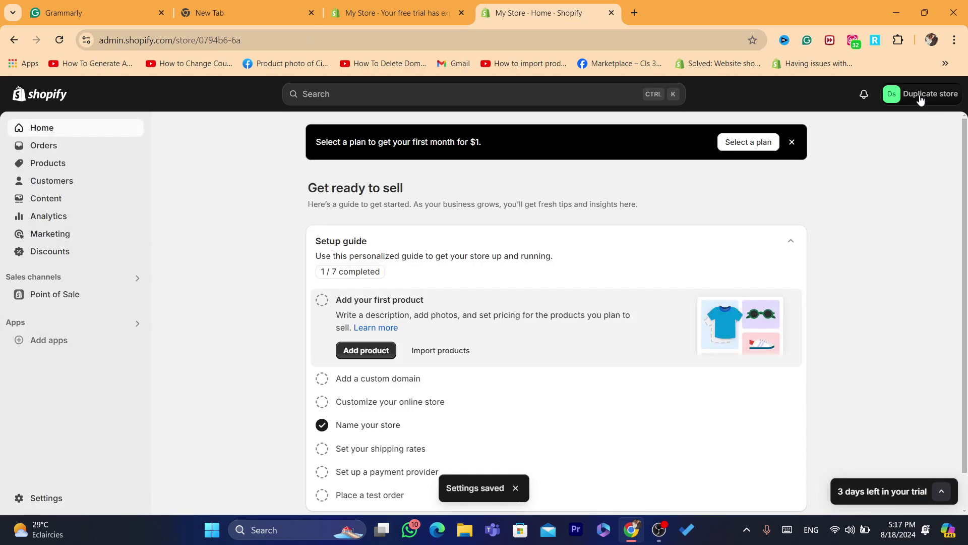
Bring up the Duplicate store's General settings page from the sidebar Settings link
left_click(920, 97)
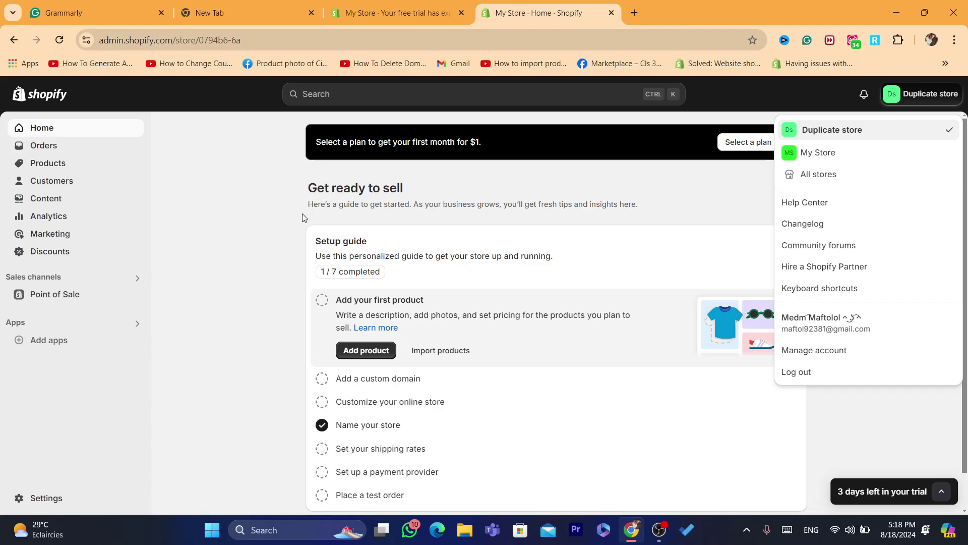
left_click(31, 498)
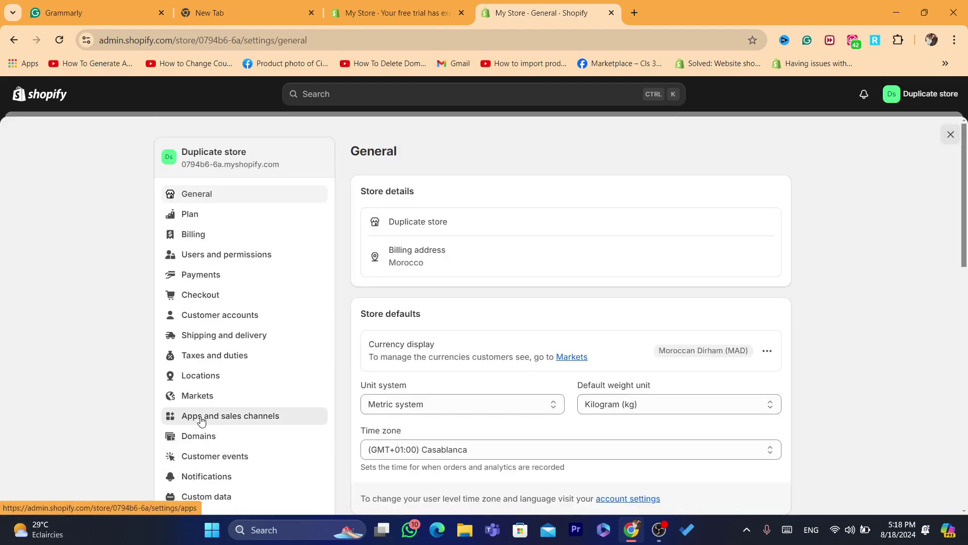
From Apps and sales channels settings, search the Shopify App Store for 'Duplify'
left_click(202, 421)
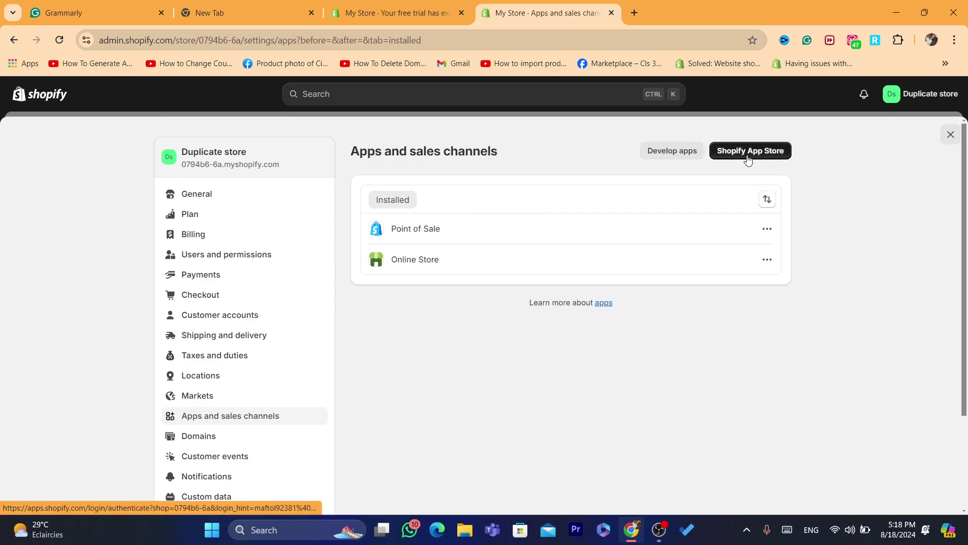
left_click(748, 158)
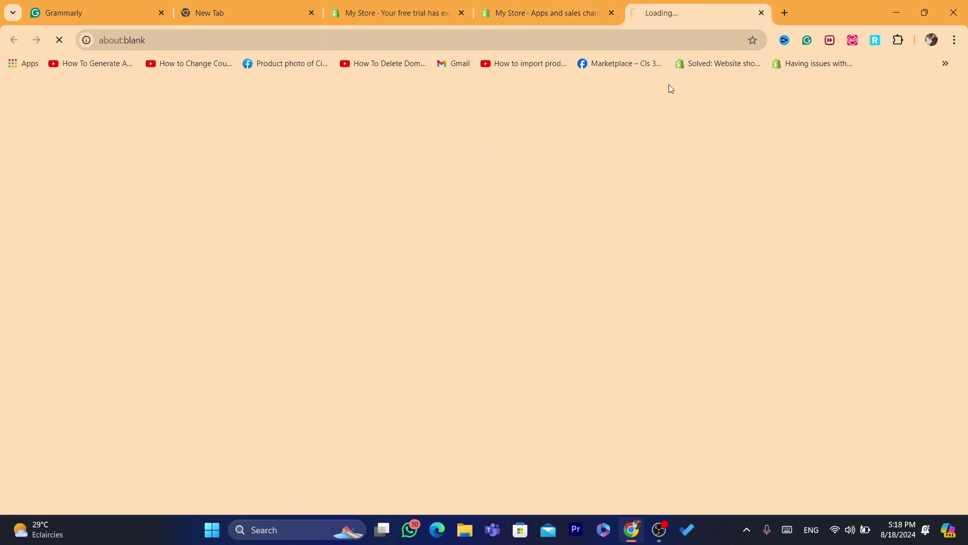
left_click(376, 36)
left_click(363, 98)
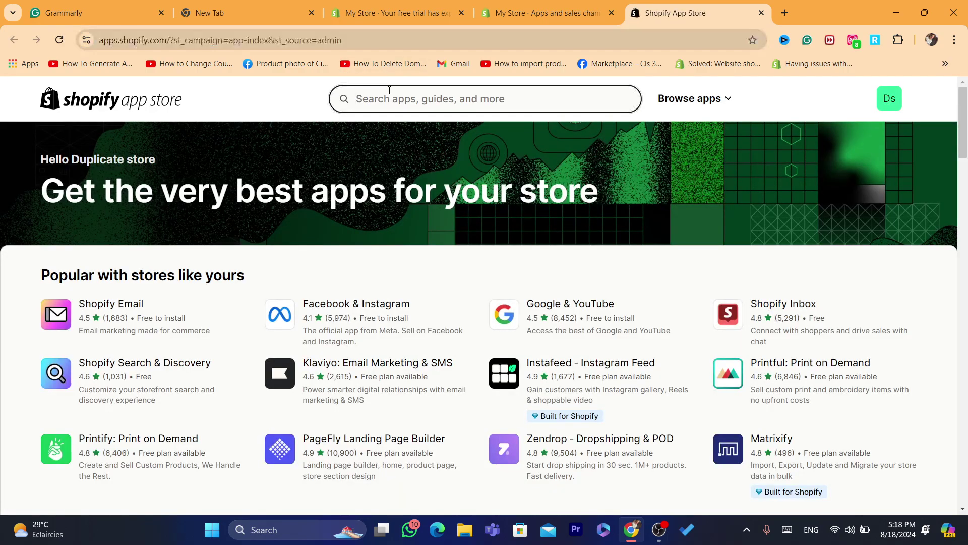
type("Duplicate")
key("BackSpace")
key("BackSpace")
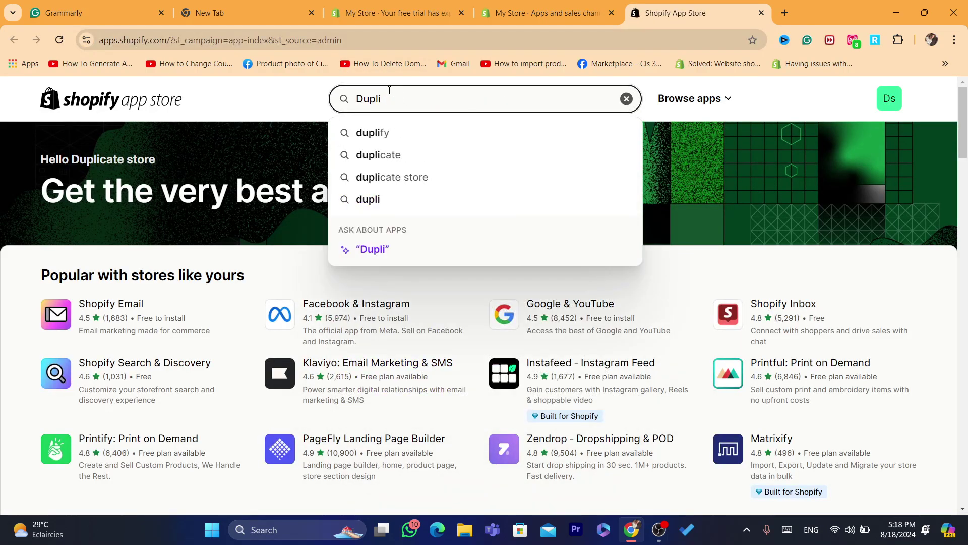
type("fy")
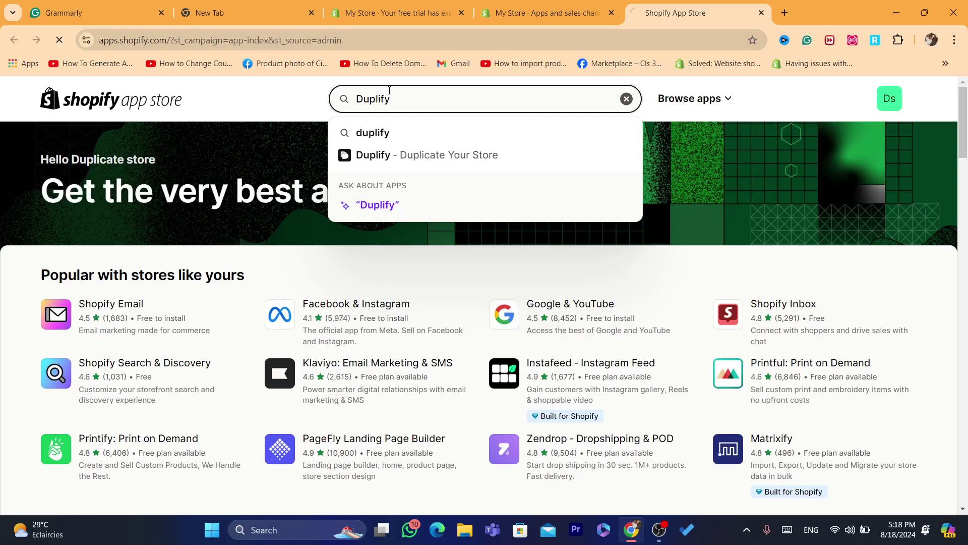
key("Return")
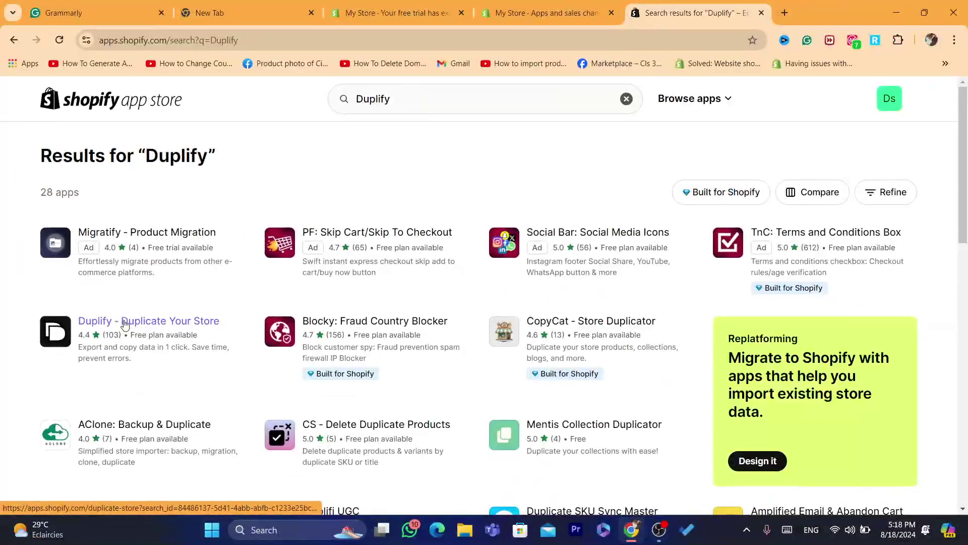
Install Duplify – Duplicate Your Store from its listing and approve its access permissions
left_click(125, 324)
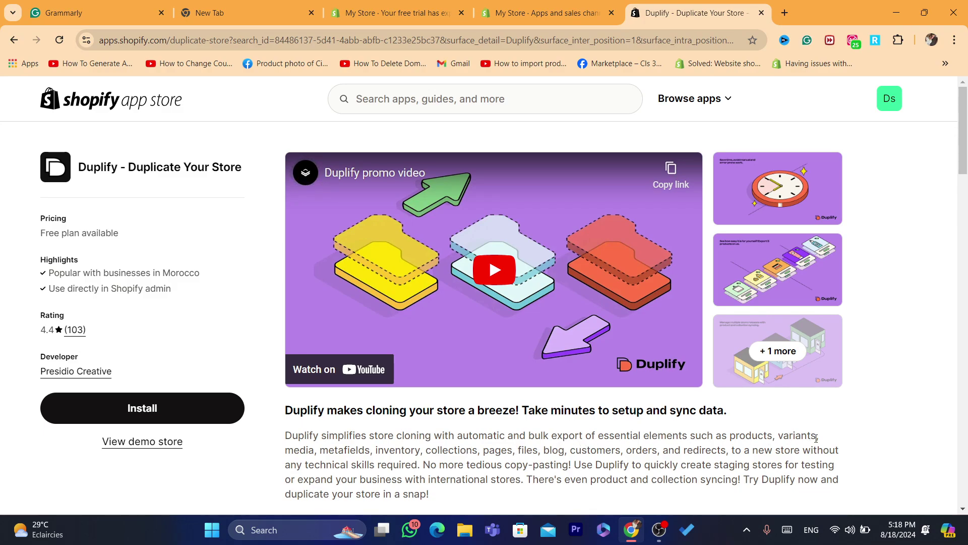
left_click(631, 529)
left_click(631, 530)
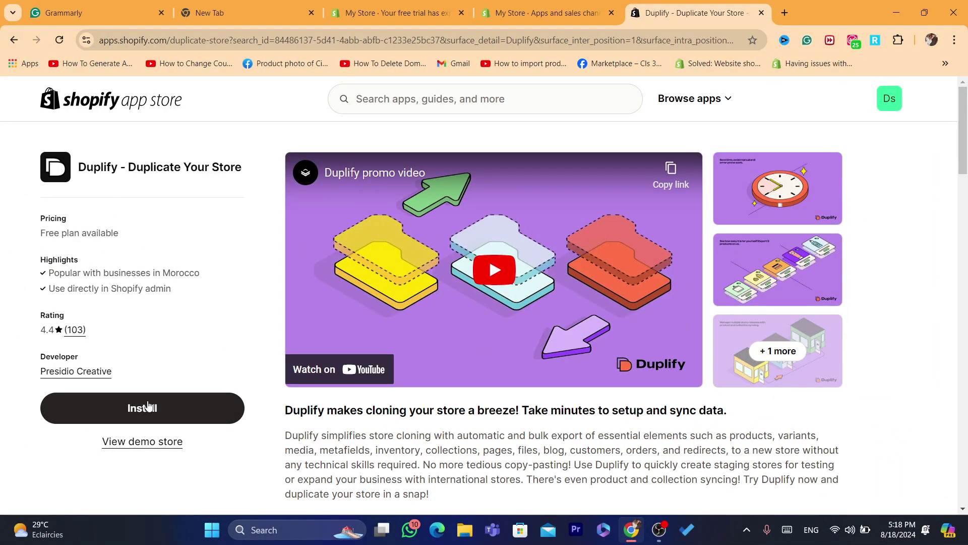
left_click(147, 407)
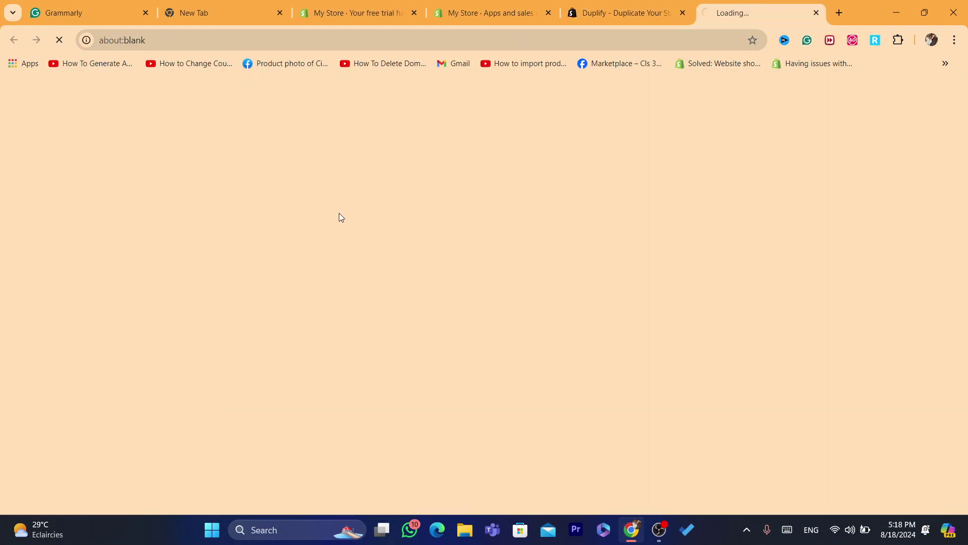
left_click(562, 40)
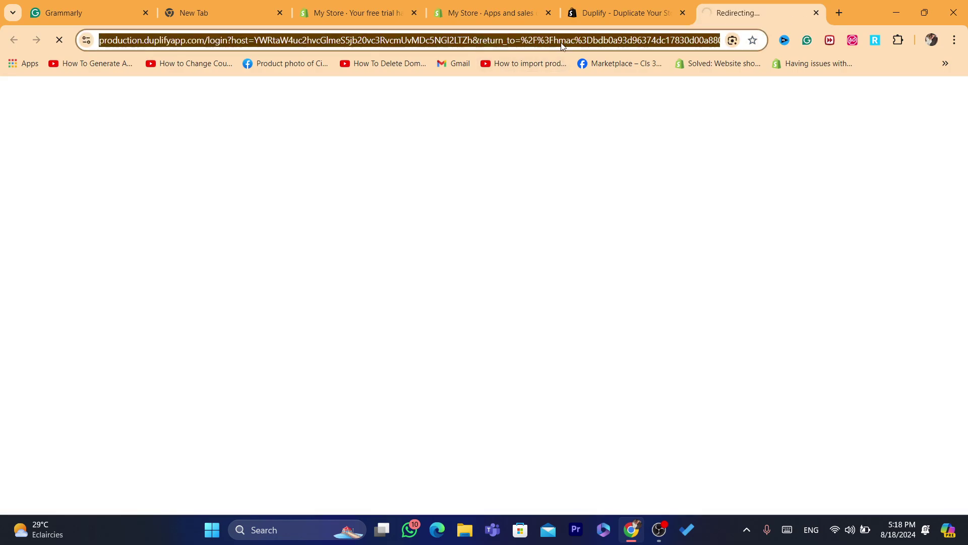
left_click(561, 43)
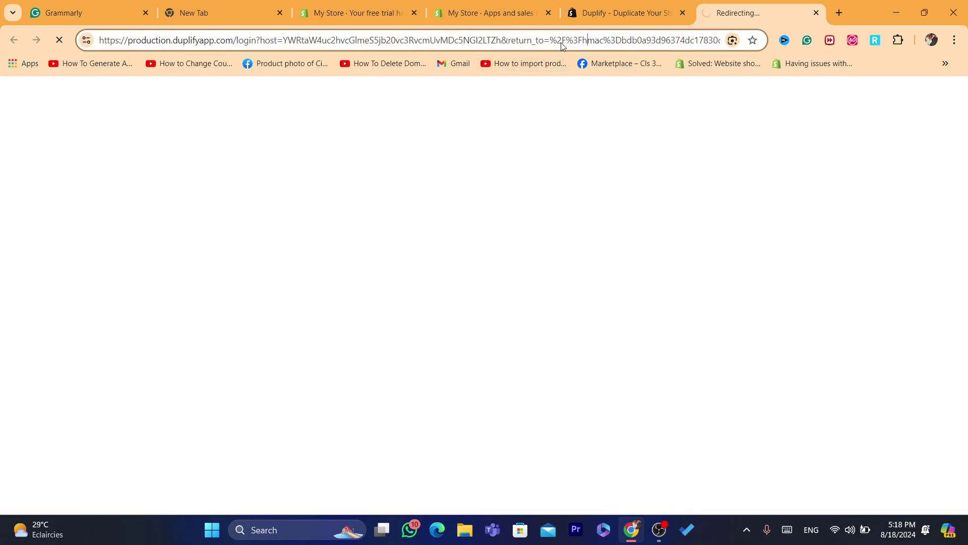
double_click(562, 44)
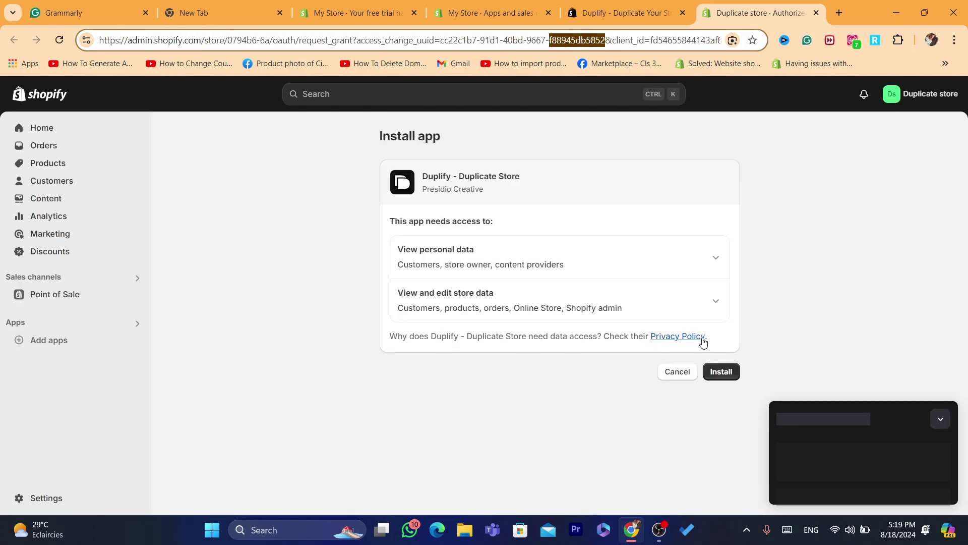
left_click(727, 381)
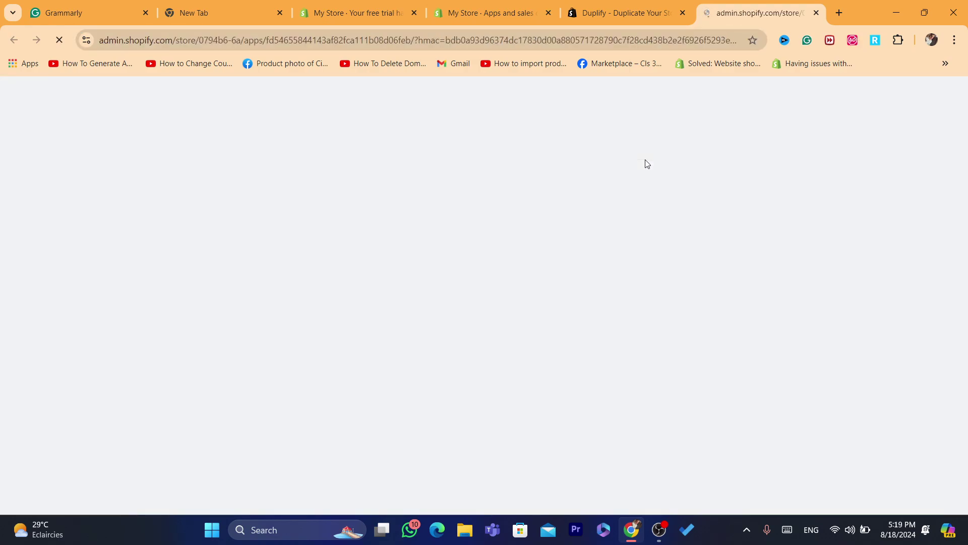
In Duplify, pick the 'data to this store' option and copy the Duplicate store's unique key
left_click(631, 5)
left_click(749, 5)
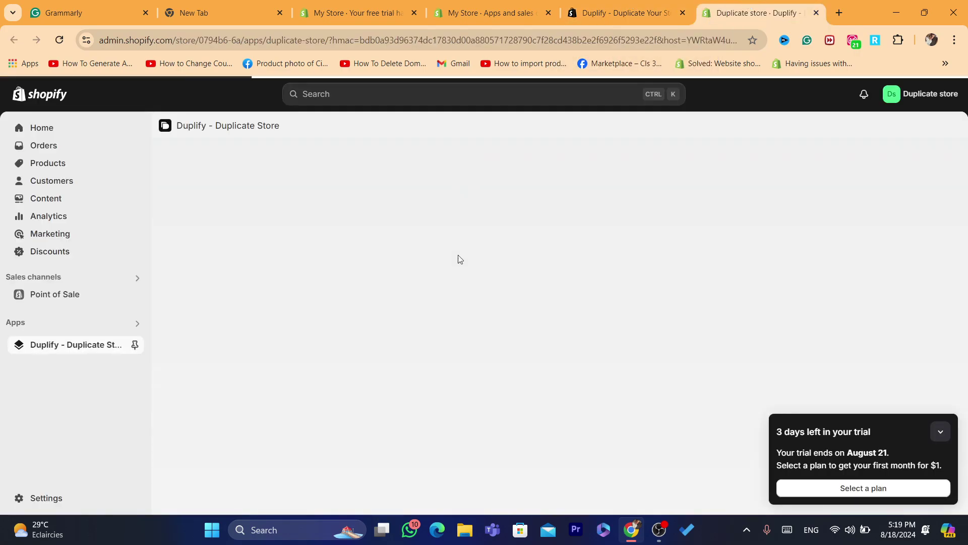
left_click(940, 432)
scroll(965, 220, "down", 3)
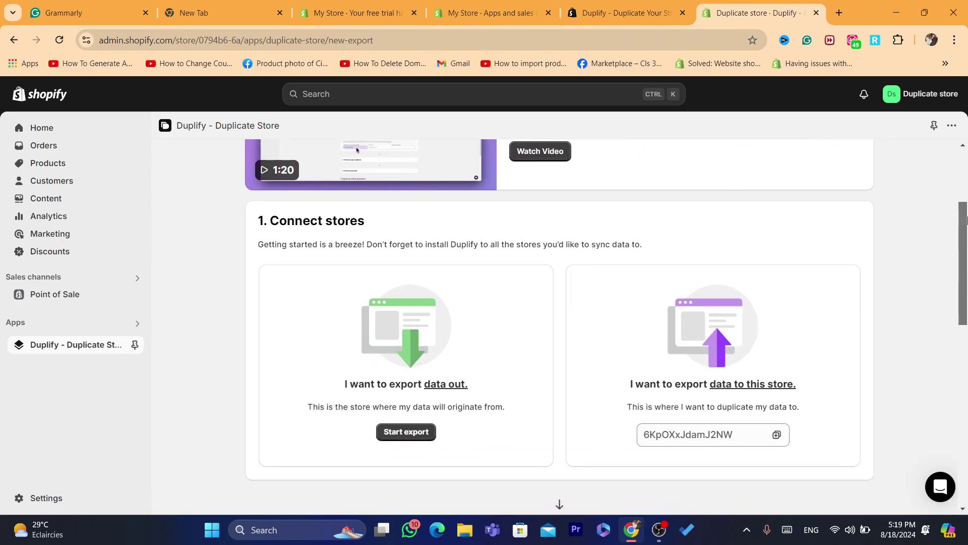
scroll(965, 220, "down", 2)
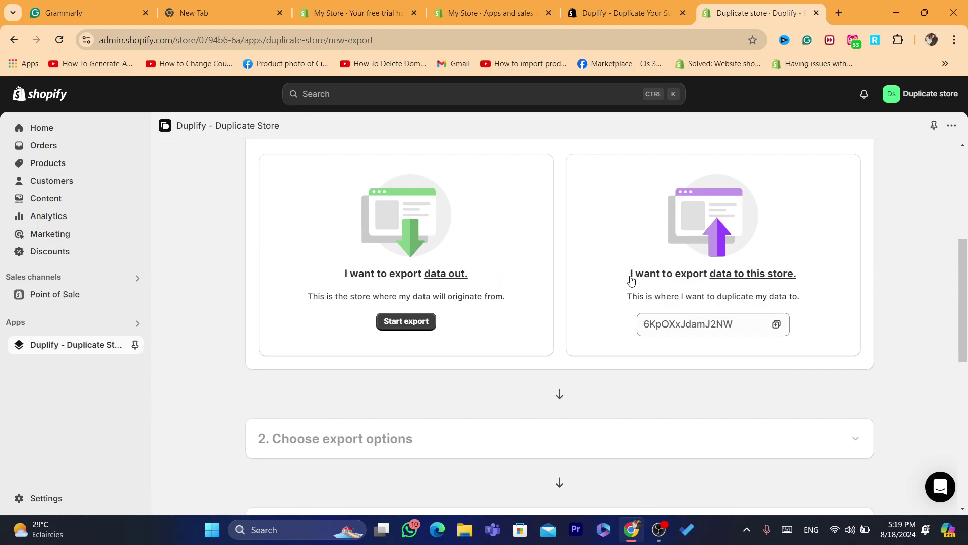
left_click_drag(630, 277, 807, 286)
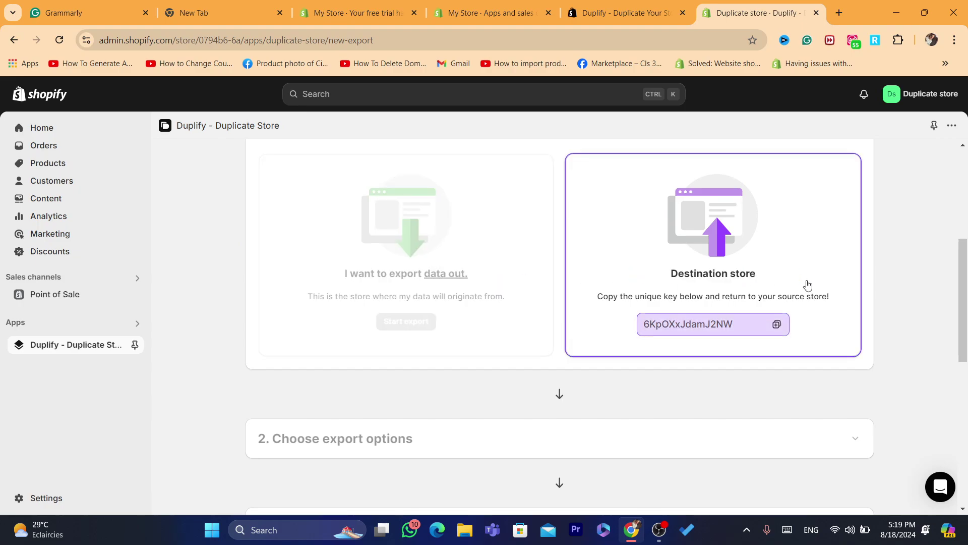
left_click(774, 330)
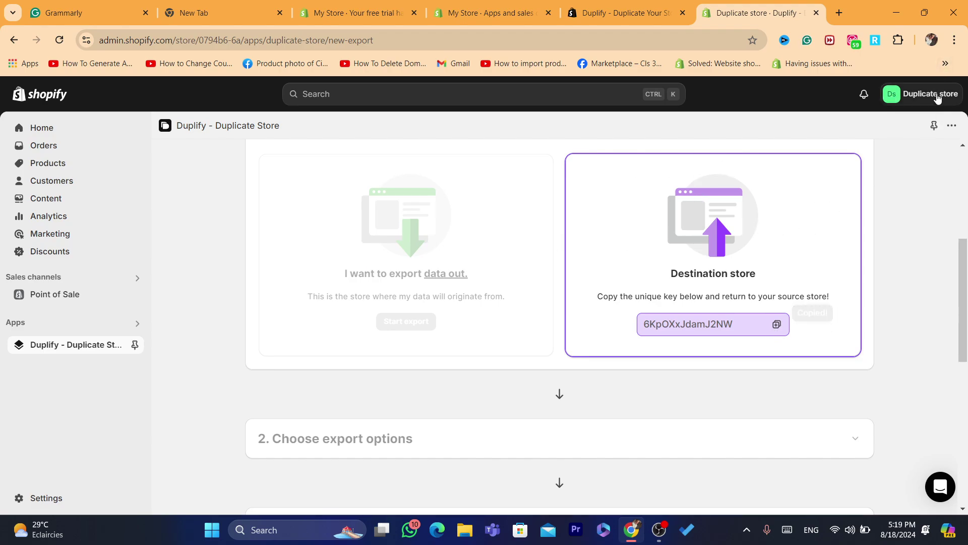
left_click(921, 94)
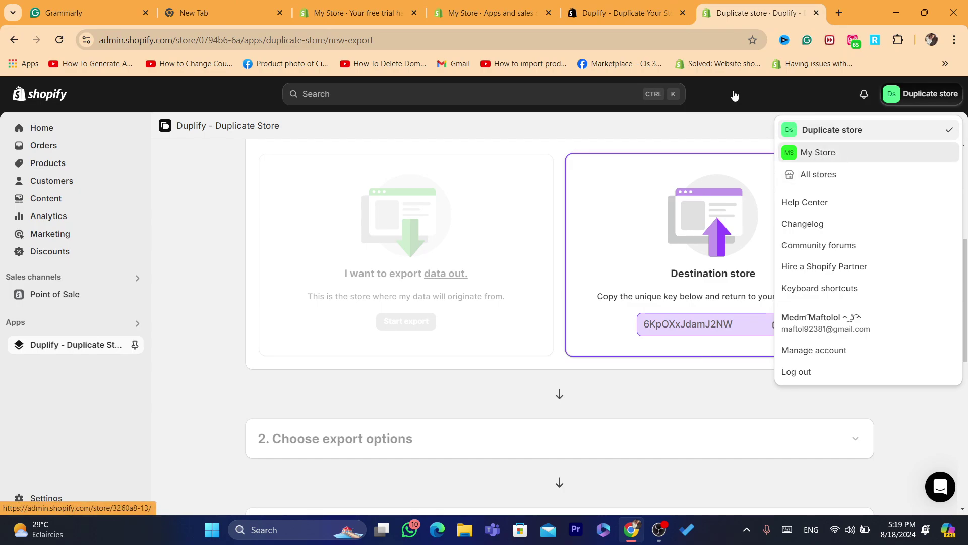
Switch to My Store and launch the Shopify App Store from its Apps and sales channels settings
left_click(818, 152)
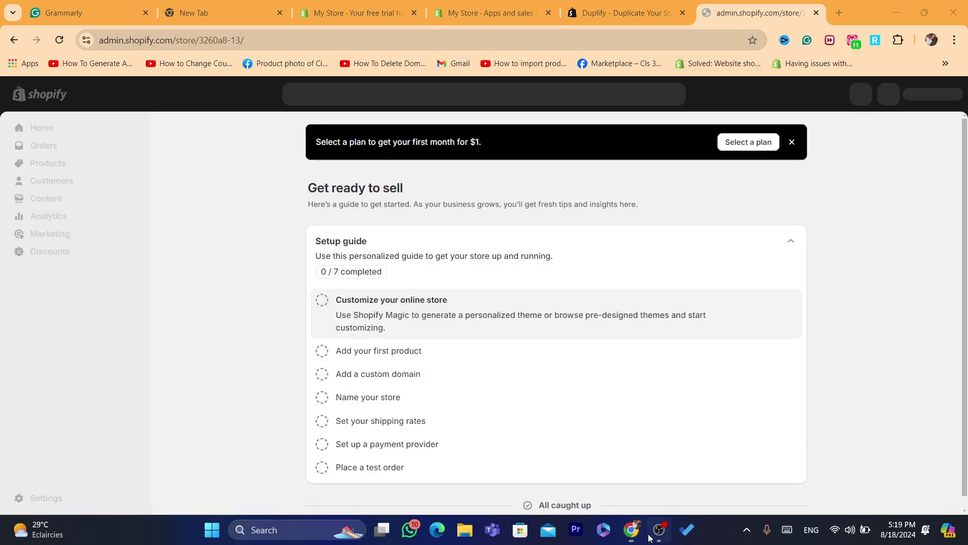
left_click(653, 532)
left_click(630, 529)
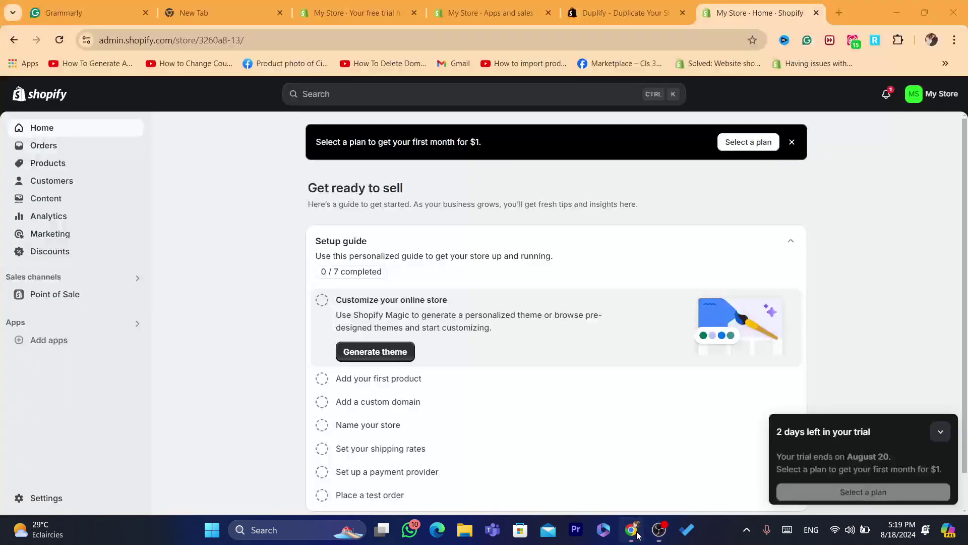
left_click(20, 504)
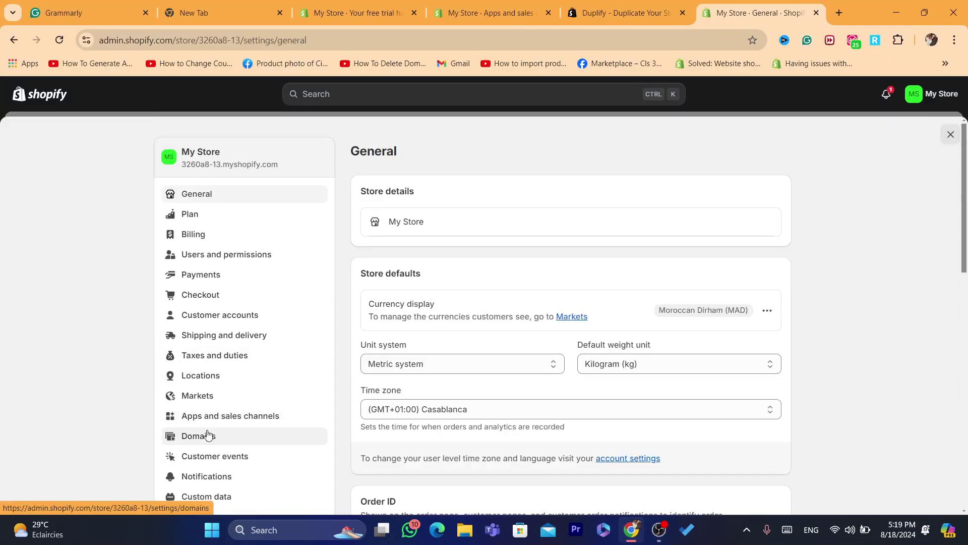
left_click(205, 416)
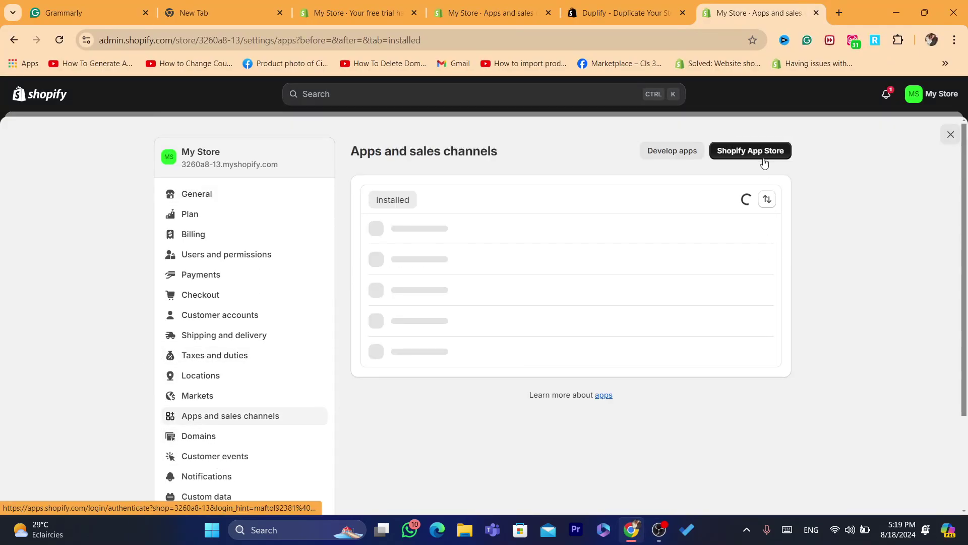
left_click(760, 157)
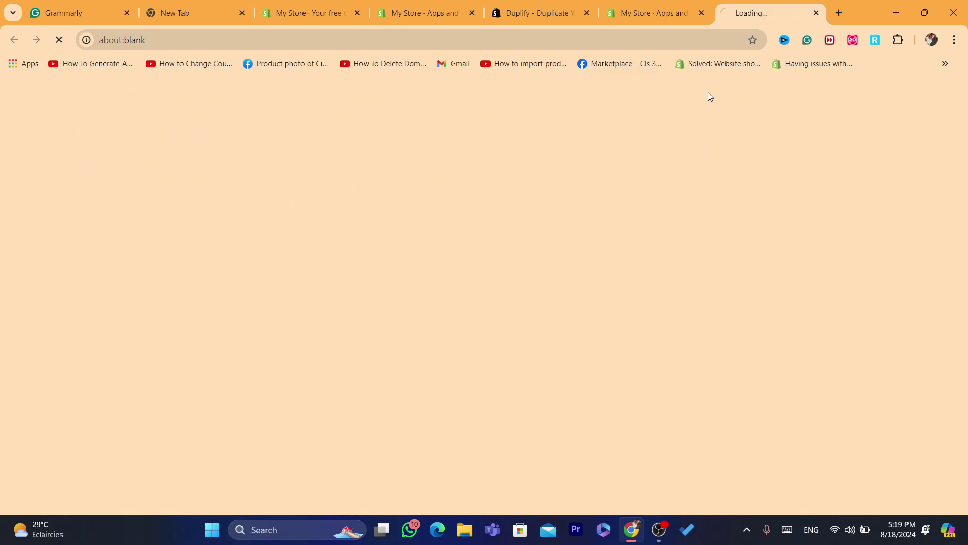
left_click(648, 39)
left_click(648, 40)
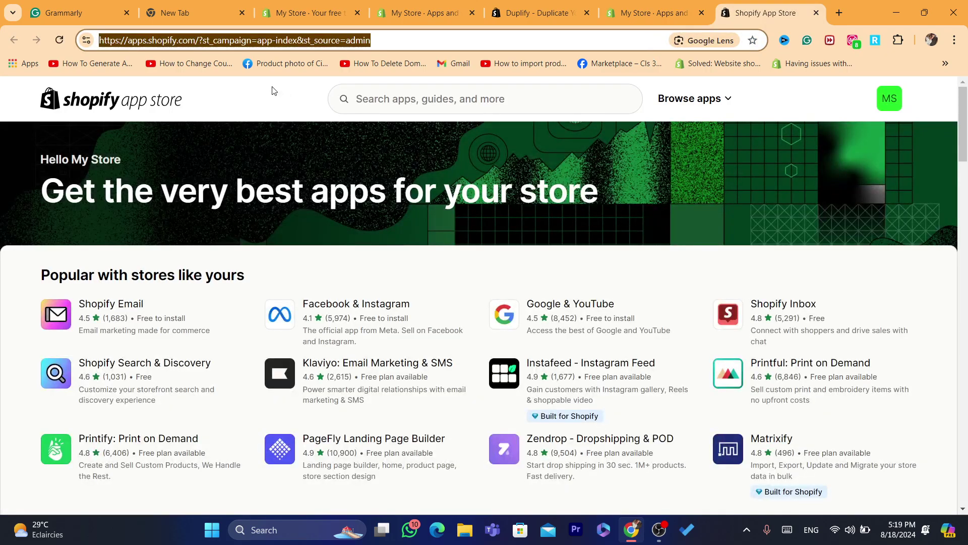
Search the App Store for 'duplify', open the Duplify listing, and begin installing it on My Store
left_click(442, 86)
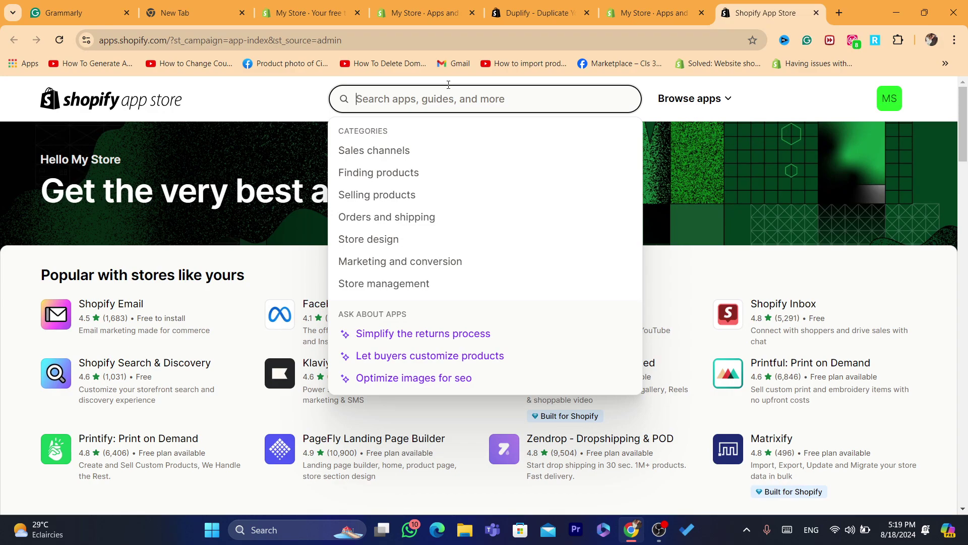
key("ctrl+v")
key("BackSpace")
key("BackSpace")
key("BackSpace")
key("BackSpace")
key("BackSpace")
key("BackSpace")
key("BackSpace")
key("BackSpace")
key("BackSpace")
key("BackSpace")
key("BackSpace")
key("BackSpace")
key("BackSpace")
key("BackSpace")
key("BackSpace")
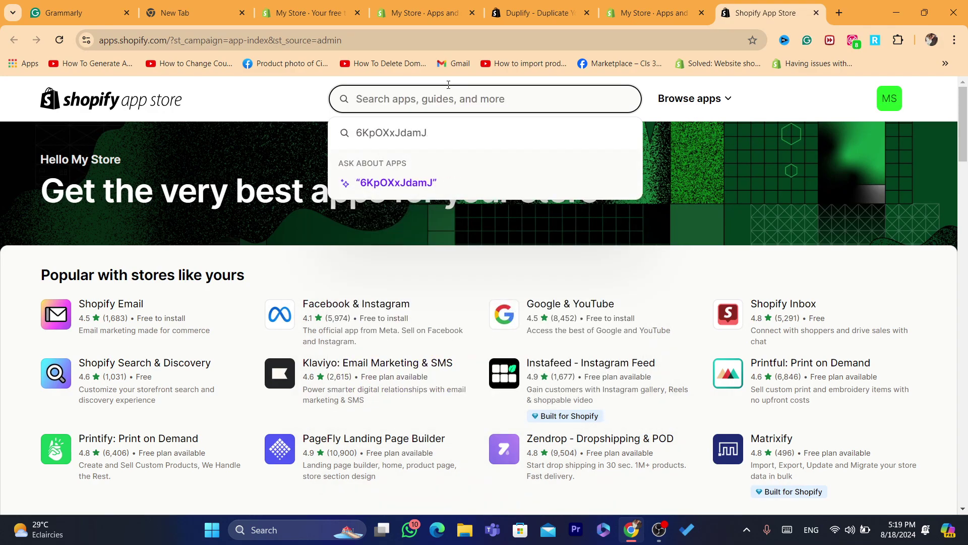
type("du")
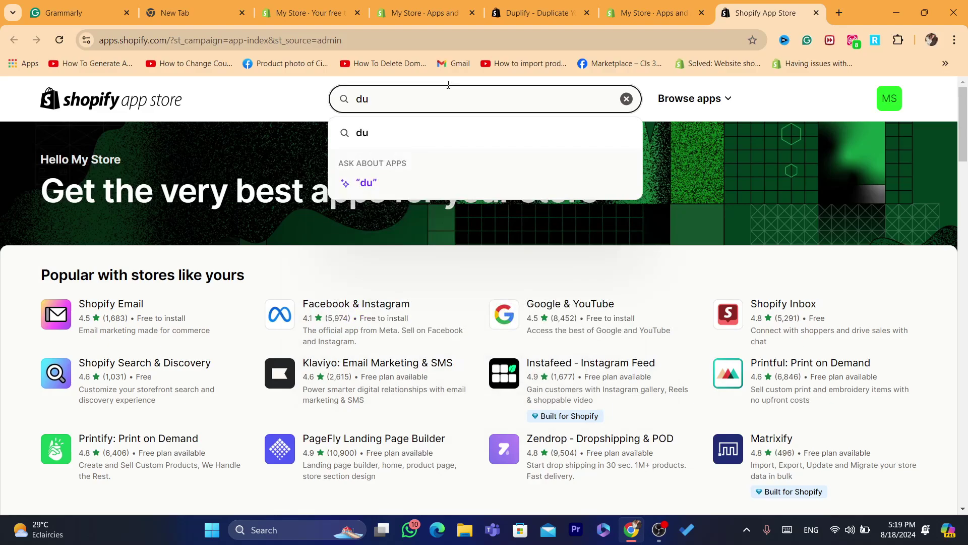
type("plify")
key("Return")
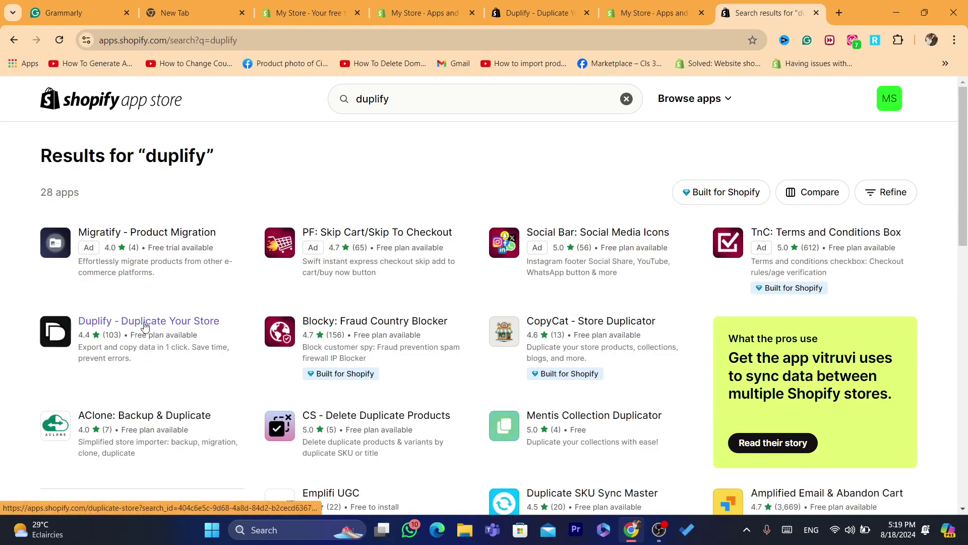
left_click(145, 326)
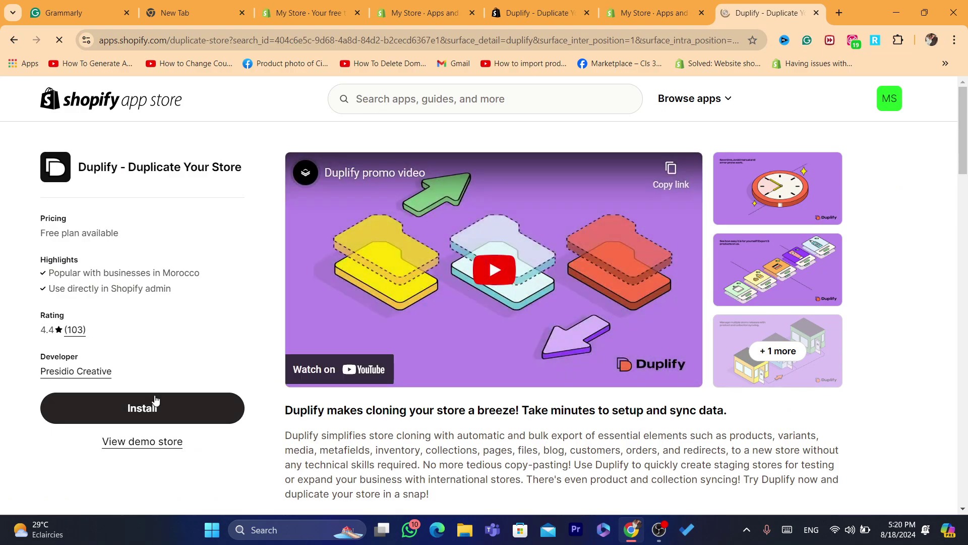
left_click(154, 399)
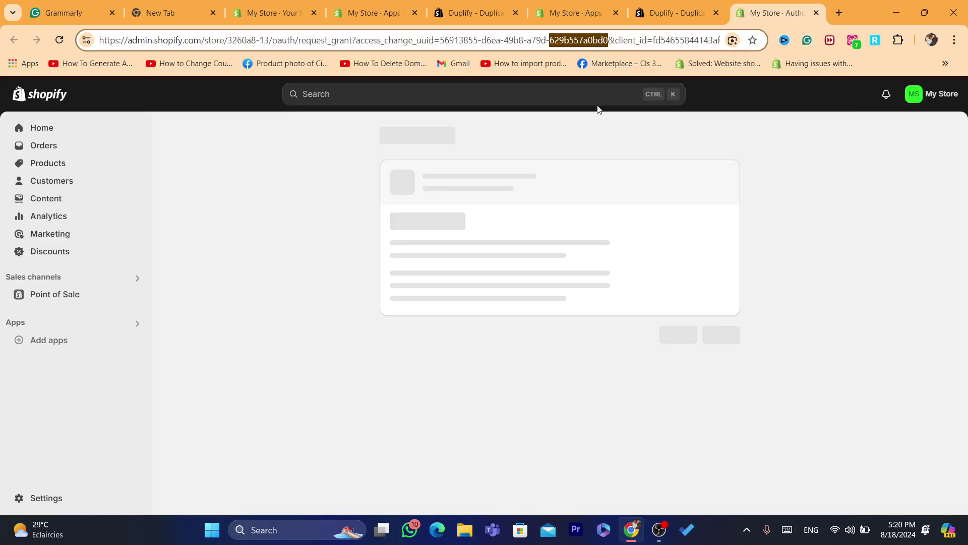
Approve Duplify's access on My Store and scroll down to its Connect stores export cards
left_click(711, 373)
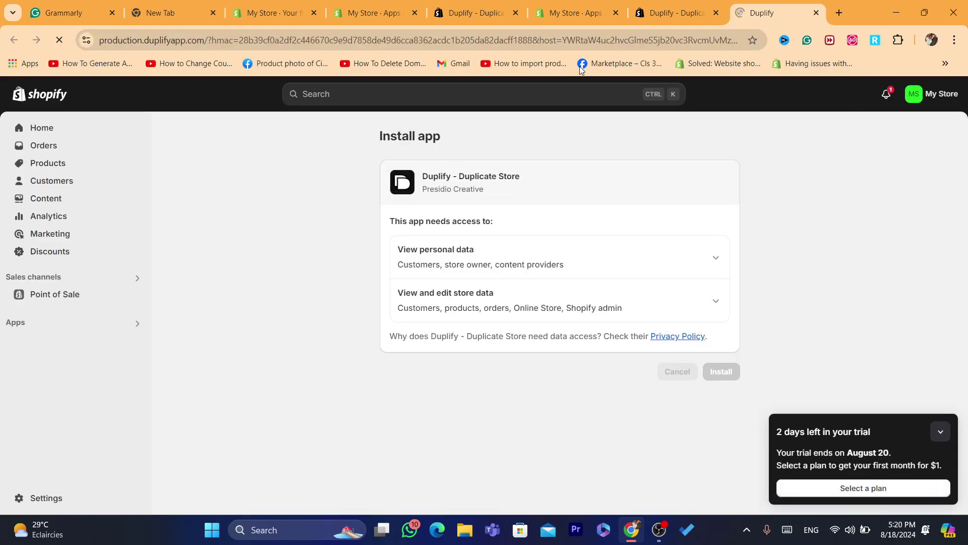
left_click(575, 42)
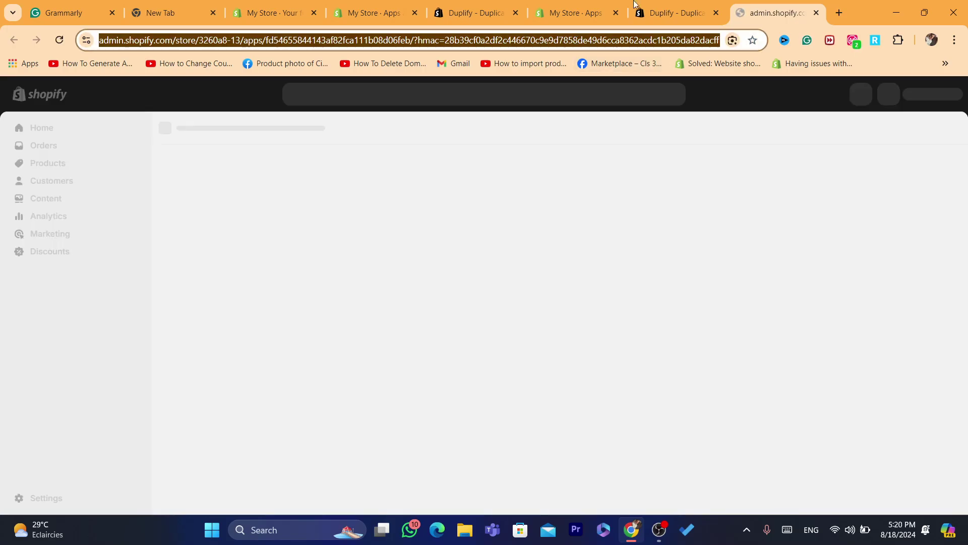
left_click(676, 6)
left_click(763, 6)
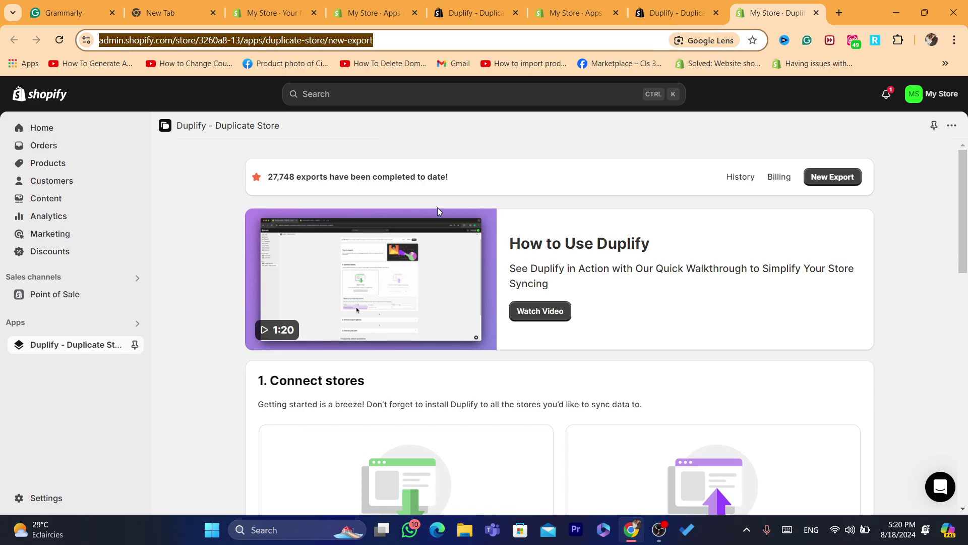
left_click(933, 94)
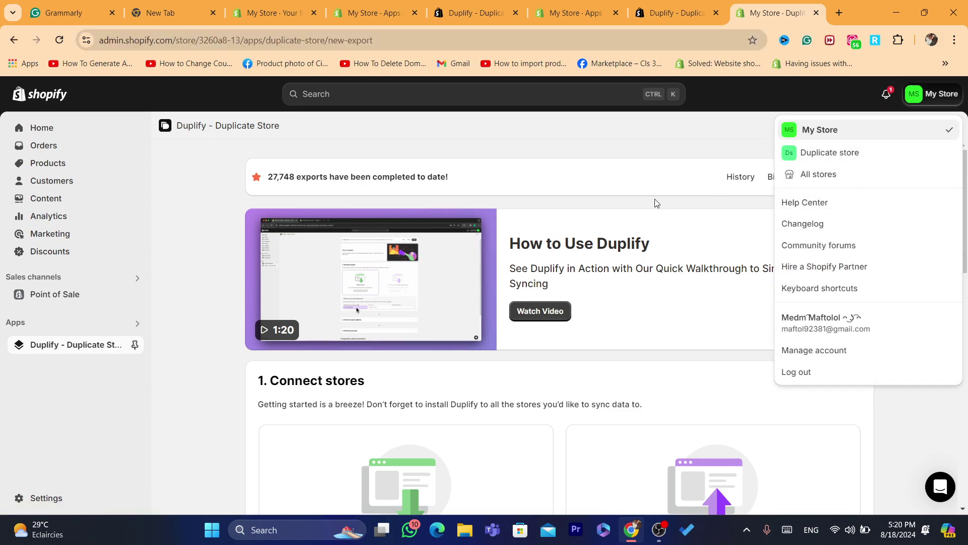
left_click(712, 290)
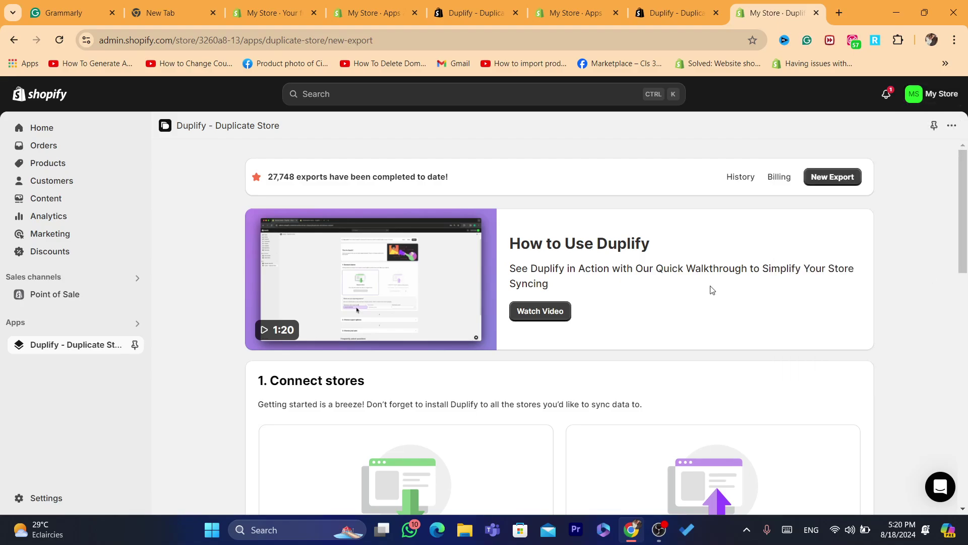
scroll(431, 352, "down", 5)
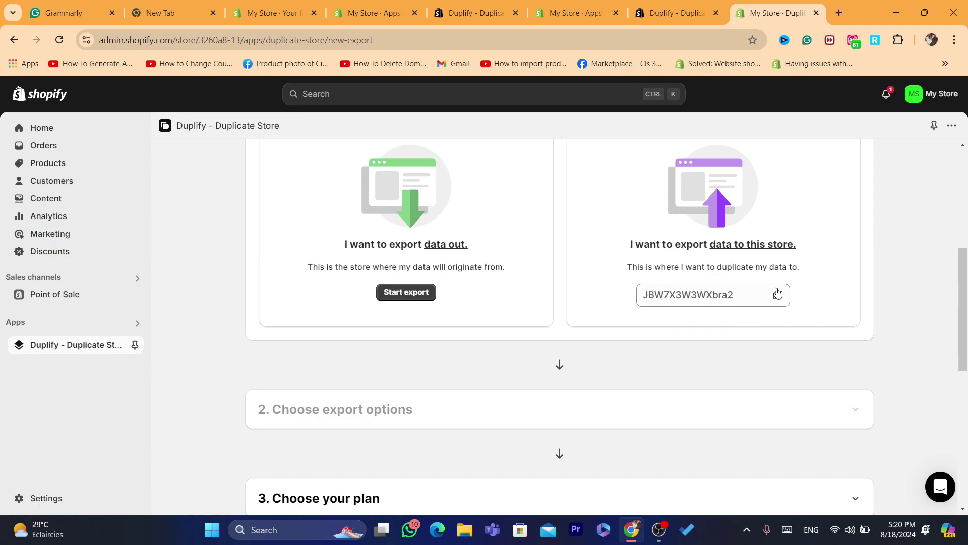
Switch the admin from the account's store list to the Duplicate store
left_click(918, 91)
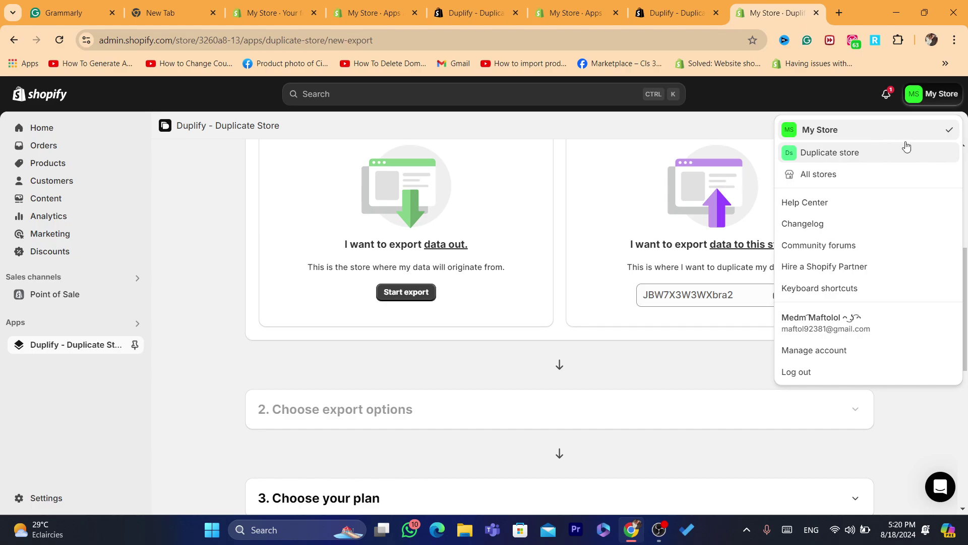
left_click(809, 161)
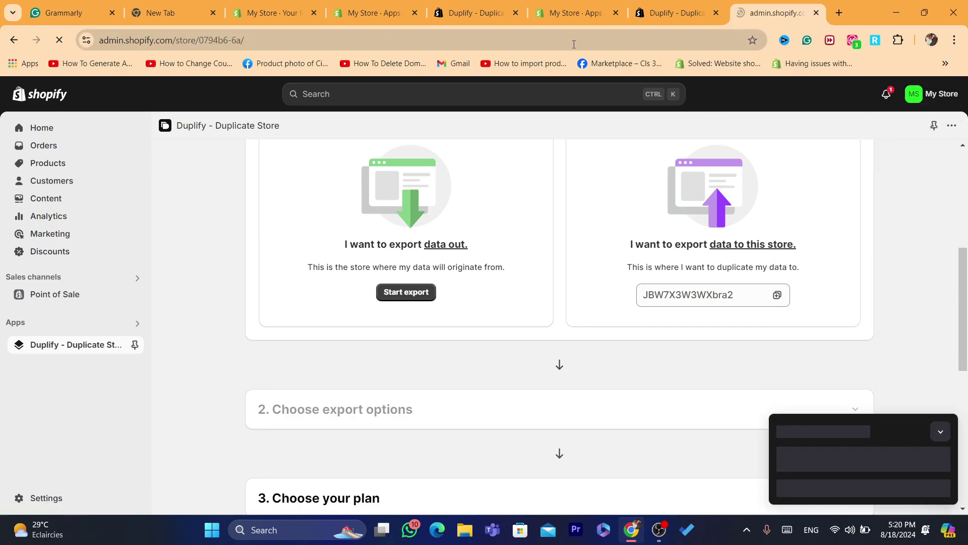
left_click(573, 40)
left_click(574, 44)
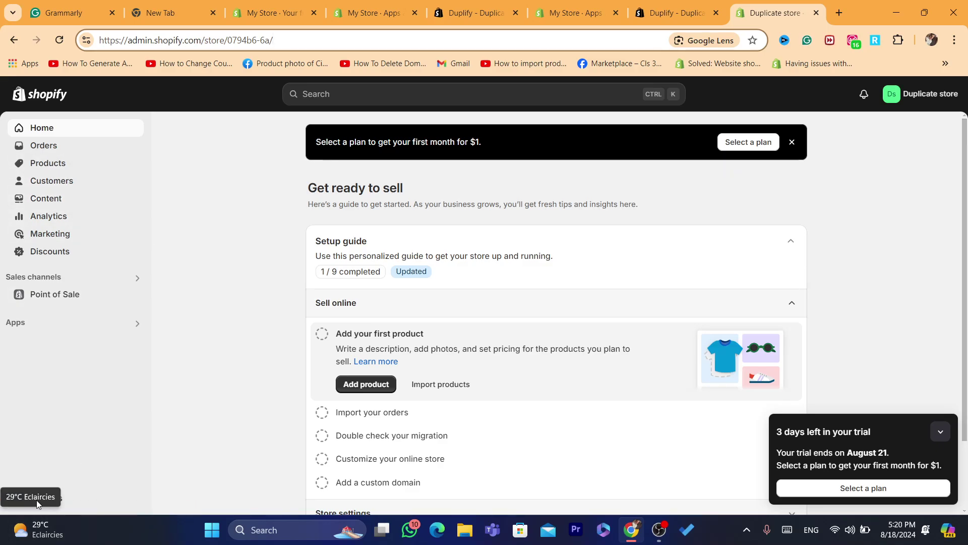
Open Duplify's details under the Duplicate store's Apps and sales channels settings
left_click(76, 499)
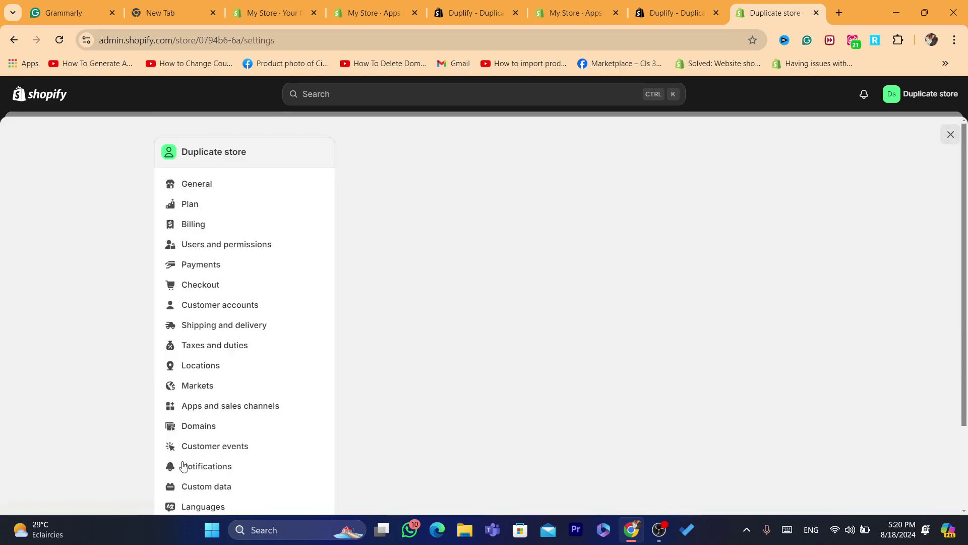
left_click(218, 420)
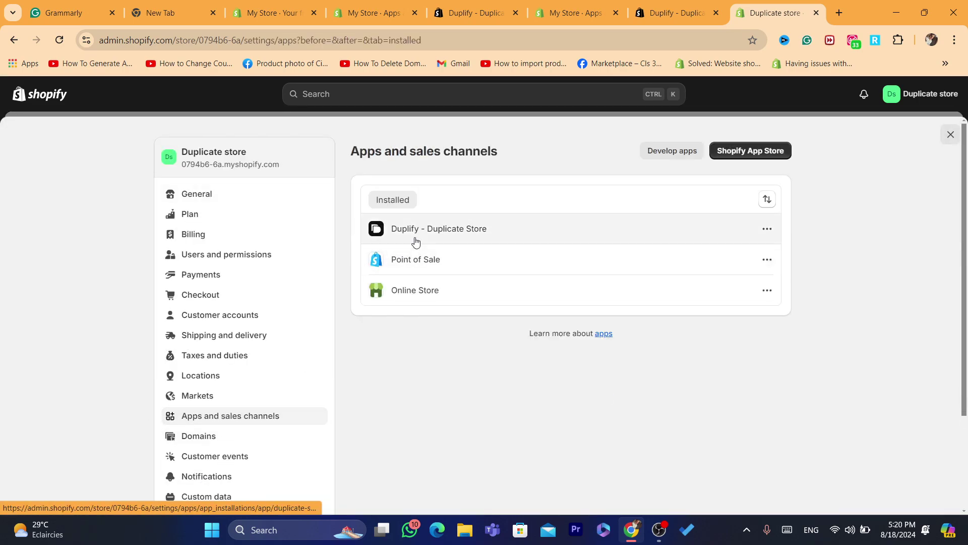
left_click(415, 241)
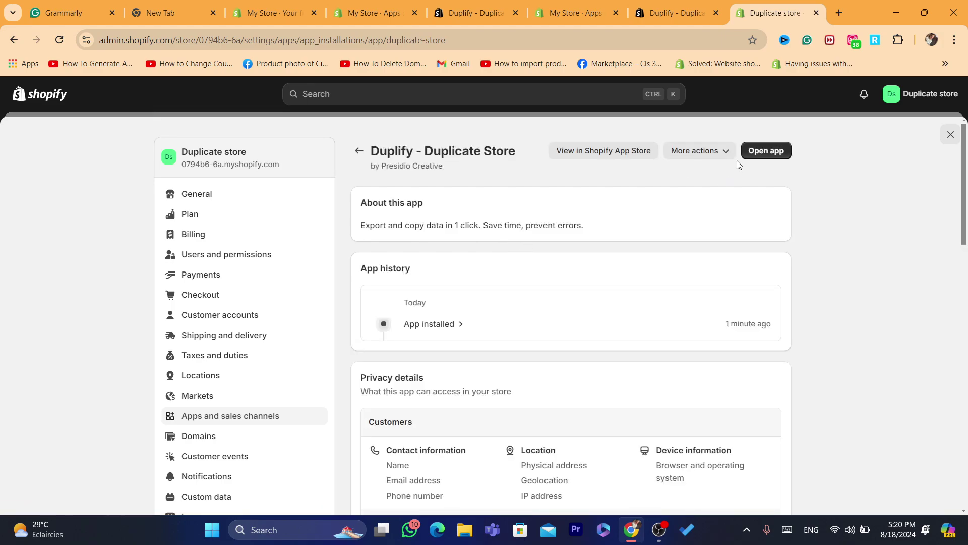
Launch Duplify in the Duplicate store, dismiss the trial popup and copy its unique destination key
left_click(764, 150)
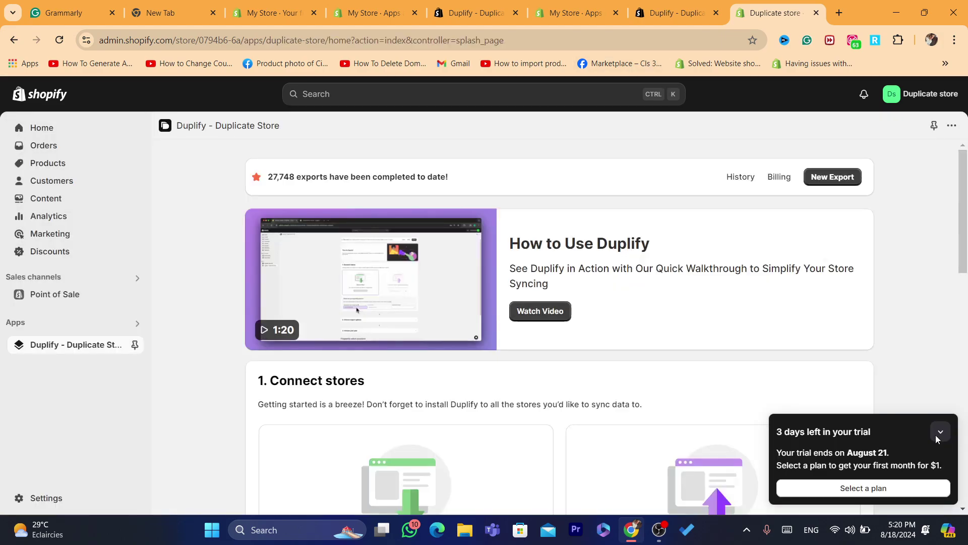
left_click(937, 432)
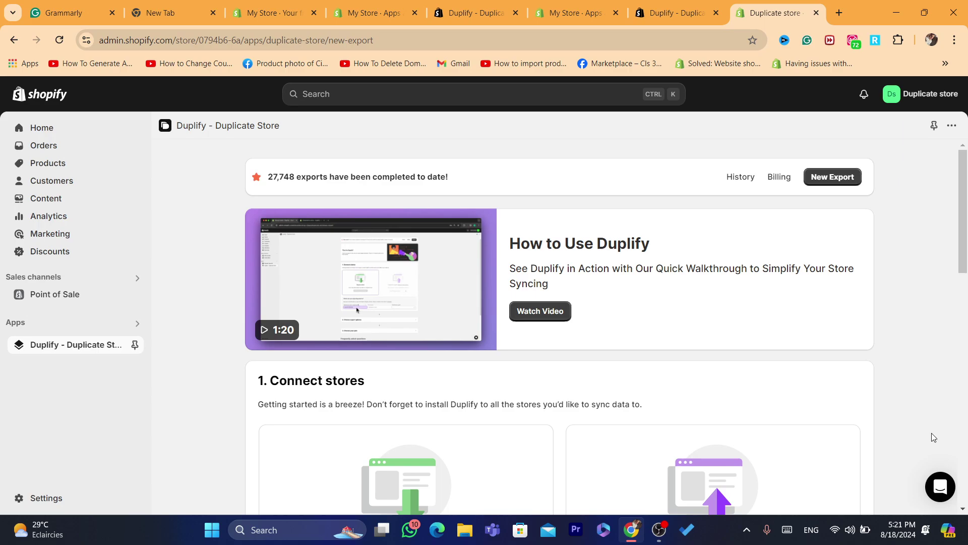
scroll(826, 368, "down", 5)
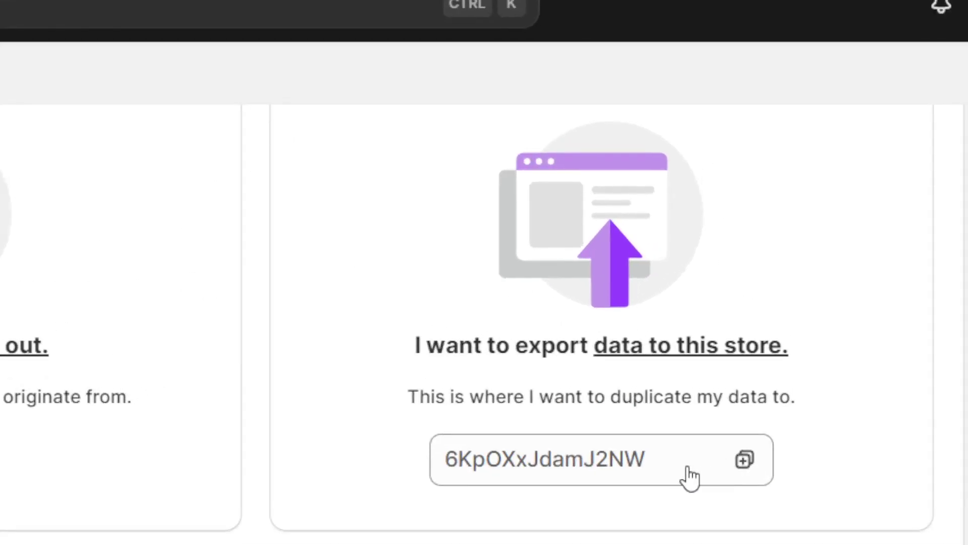
left_click(752, 302)
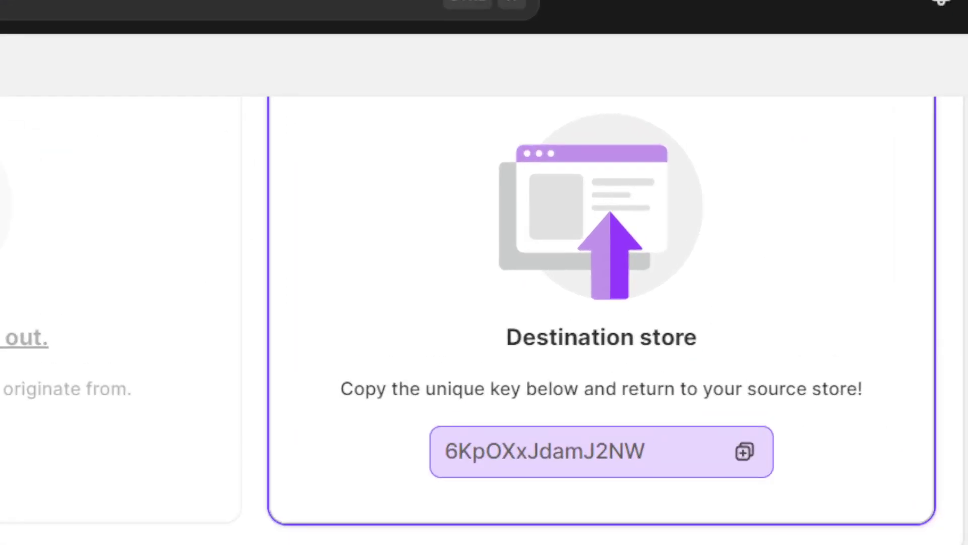
left_click(941, 3)
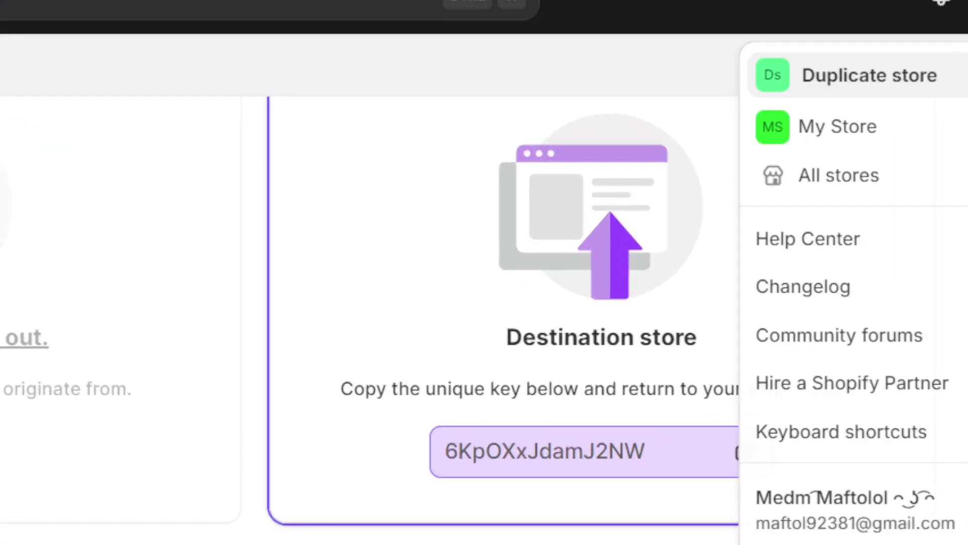
Switch back to My Store and launch Duplify there, scrolling to 1. Connect stores
left_click(824, 132)
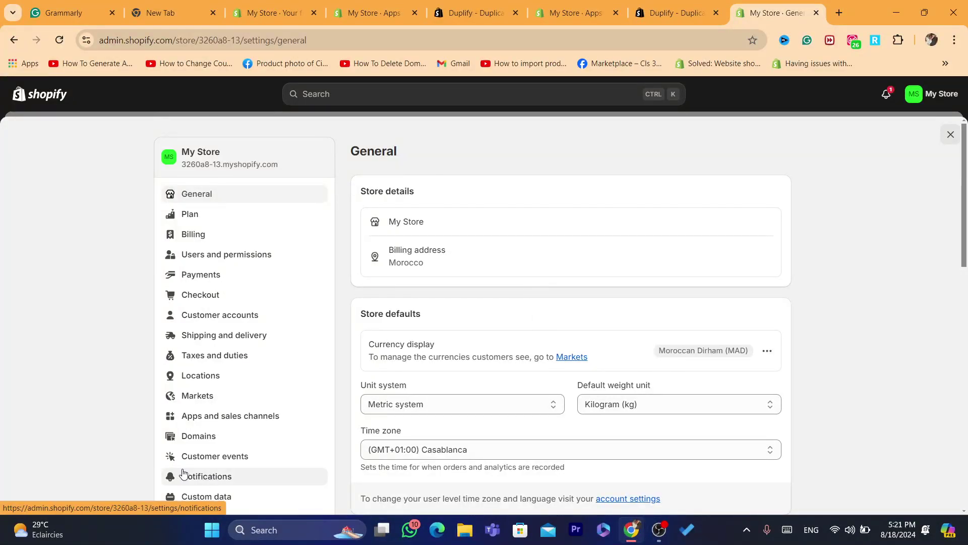
left_click(215, 416)
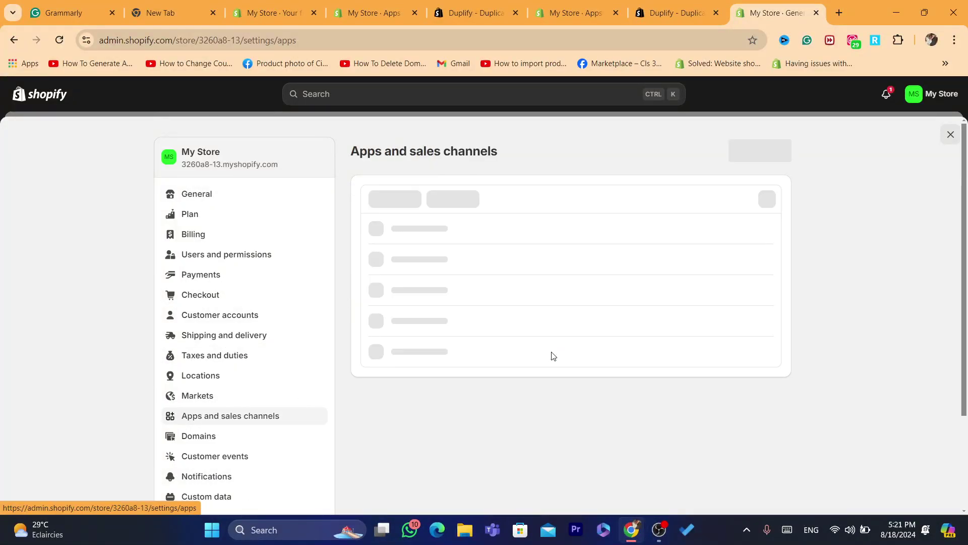
left_click(421, 243)
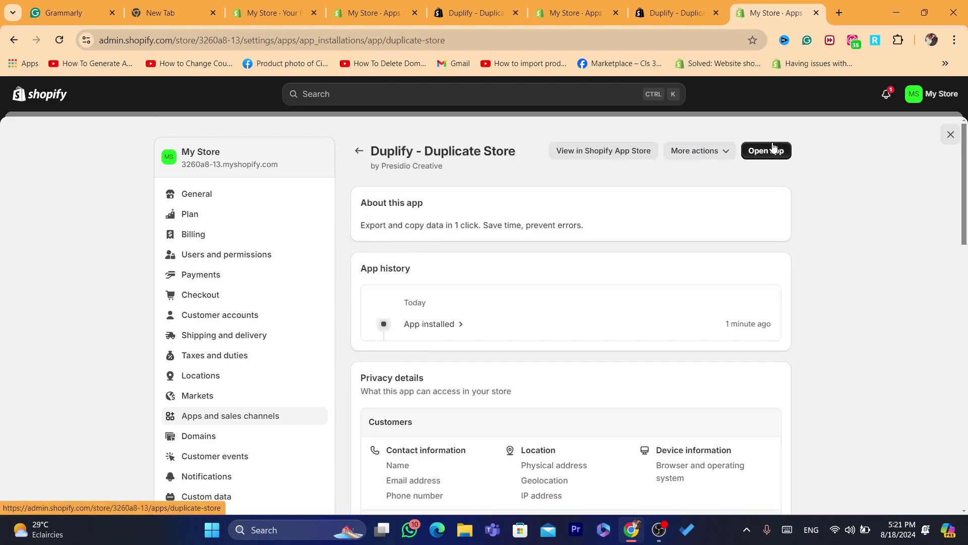
left_click(773, 150)
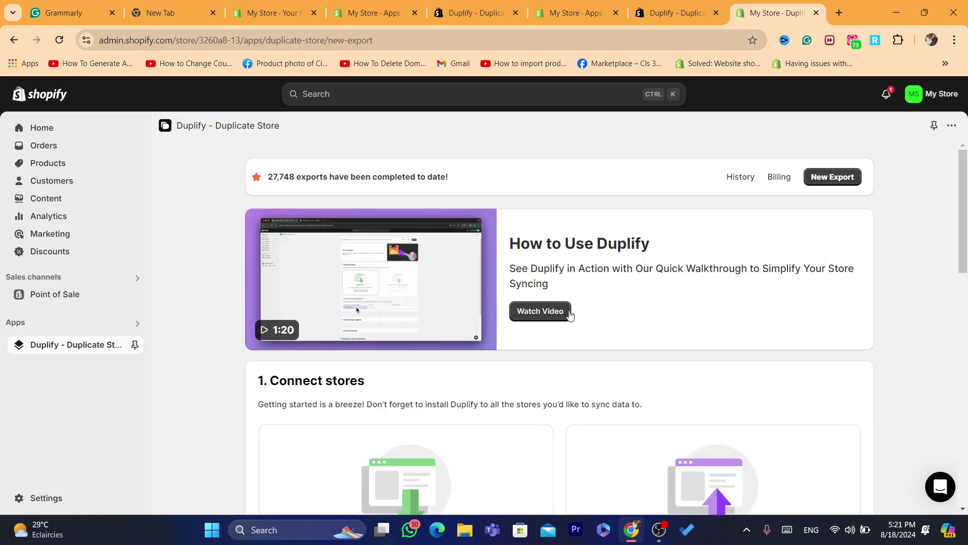
scroll(559, 321, "down", 4)
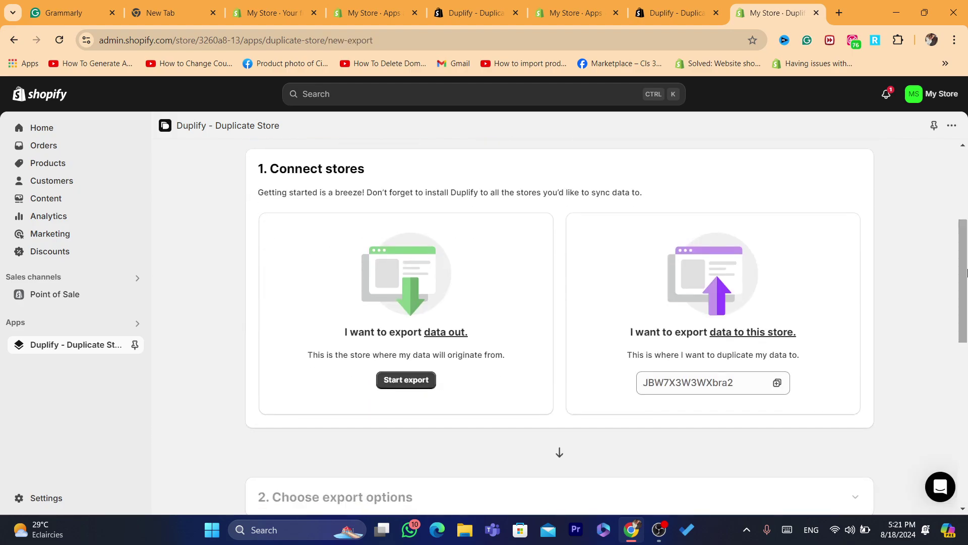
Make My Store the export source and paste the Duplicate store's key as destination
left_click(394, 383)
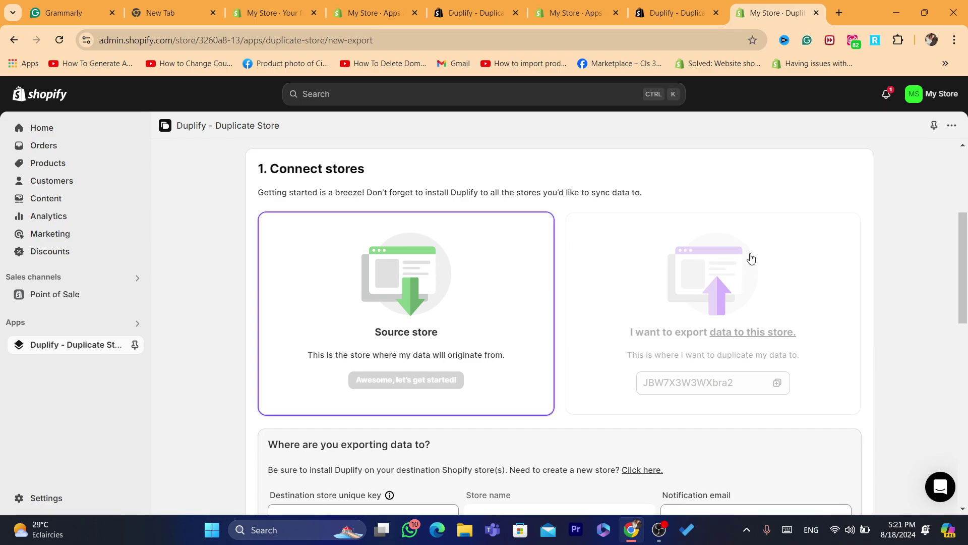
scroll(426, 355, "down", 4)
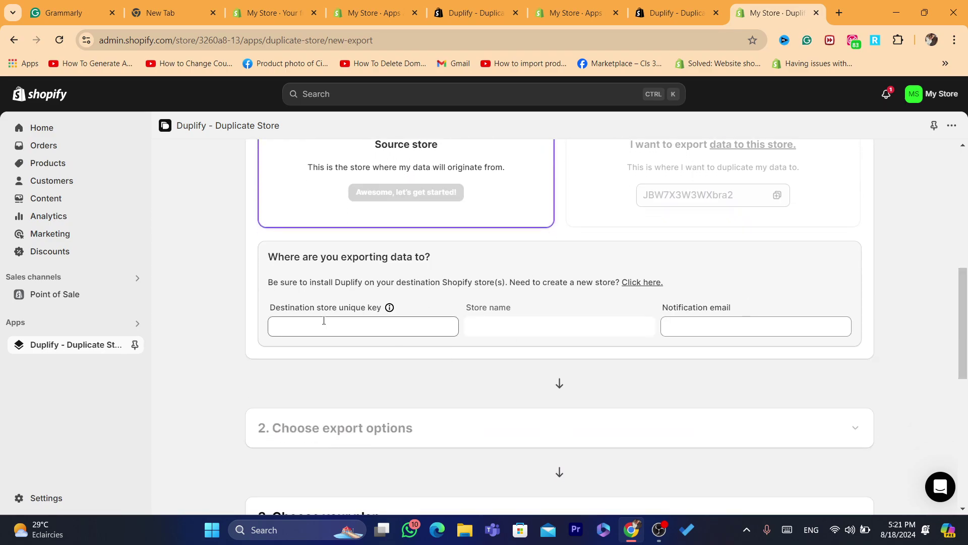
left_click(324, 321)
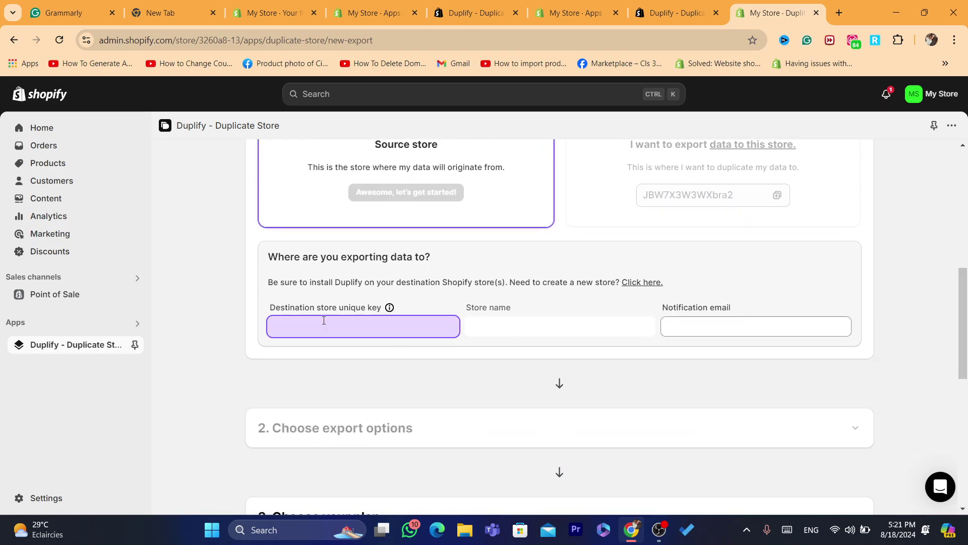
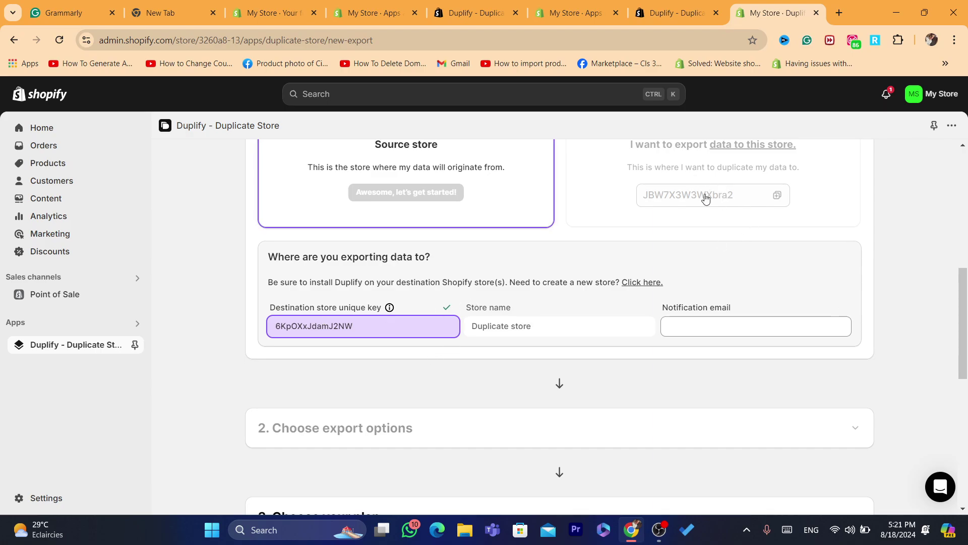
Check the other store tabs, then confirm the pasted key resolves to Duplicate store
left_click(673, 10)
left_click(599, 6)
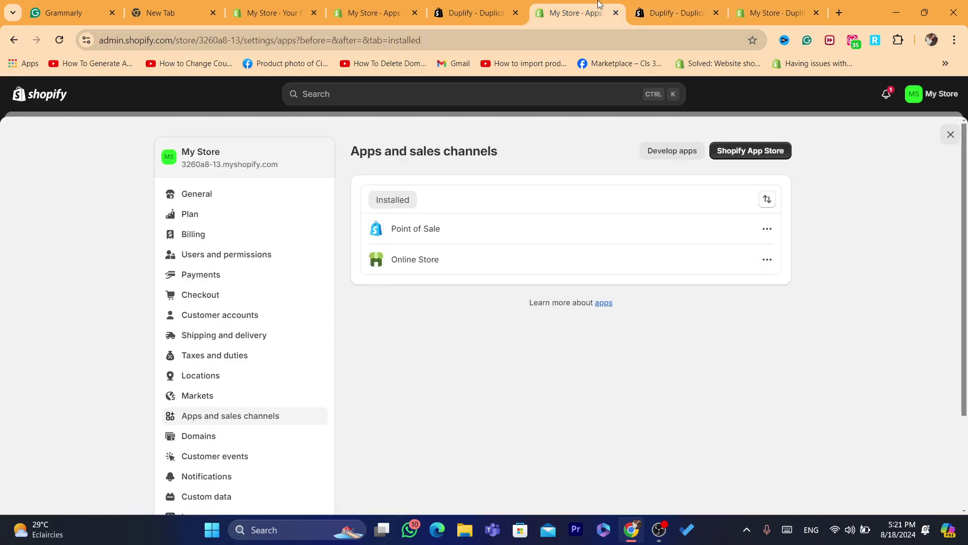
left_click(766, 7)
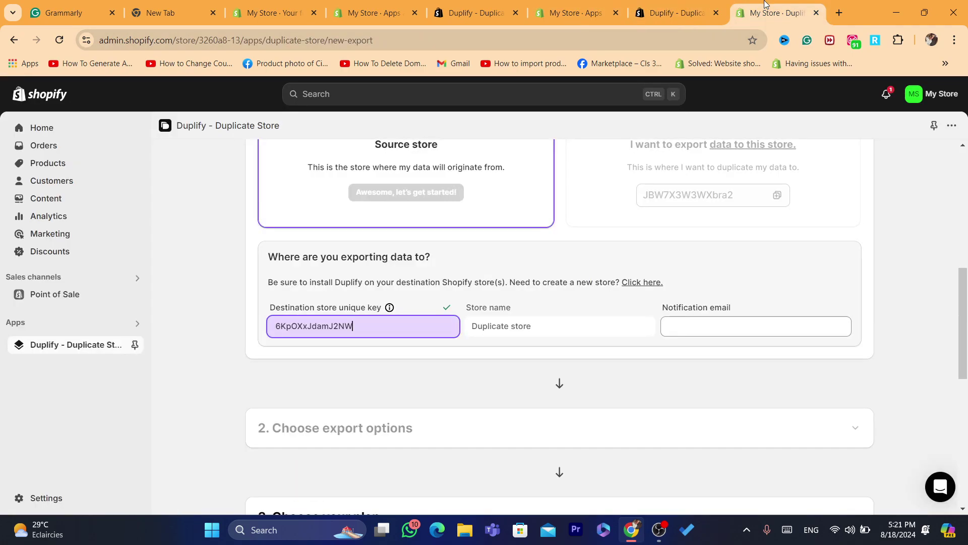
double_click(313, 325)
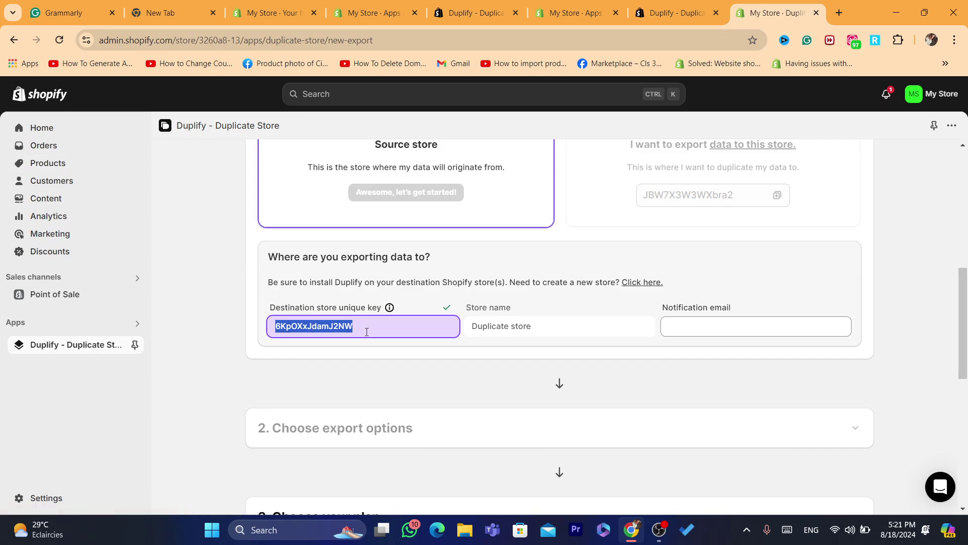
left_click(347, 326)
triple_click(492, 330)
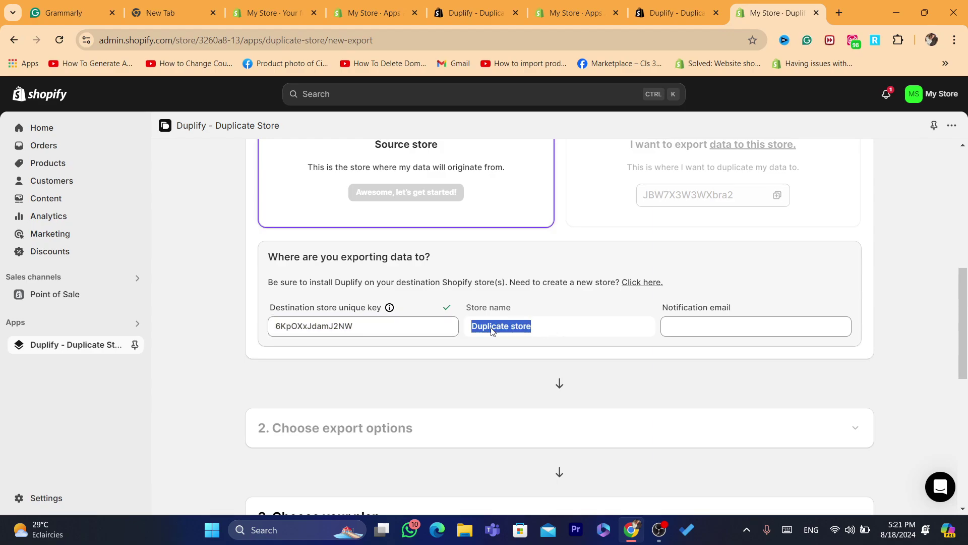
left_click(504, 350)
double_click(343, 336)
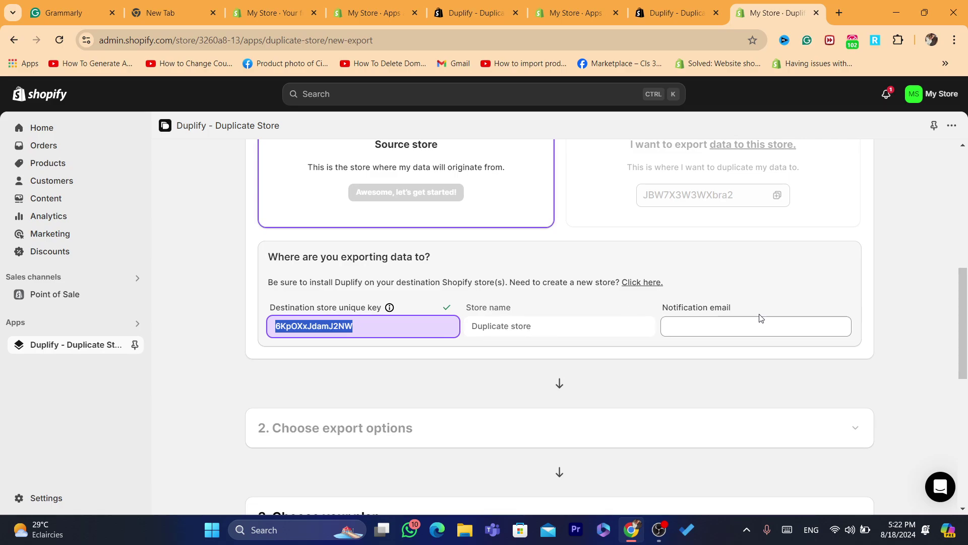
Fill the notification email from a saved autofill entry and start the free demo export
left_click(734, 323)
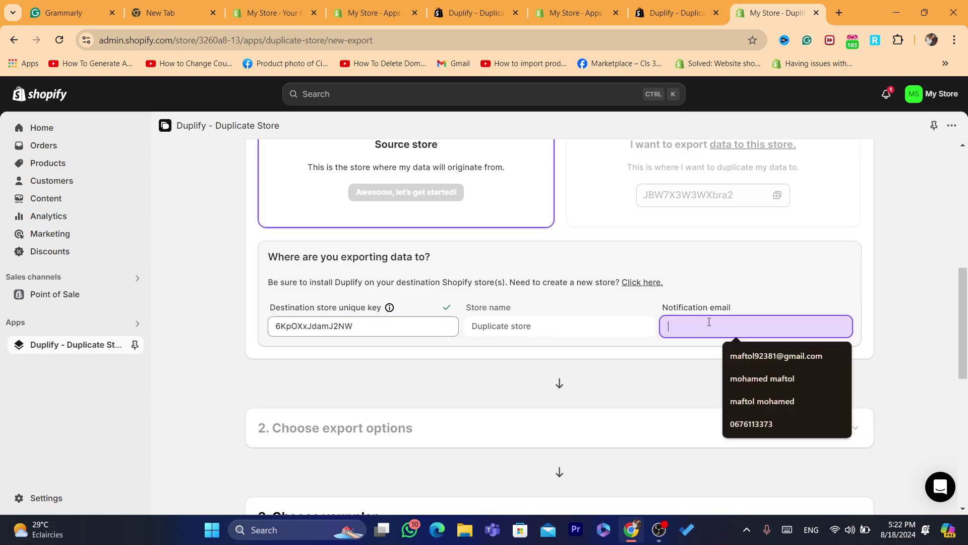
left_click(756, 356)
scroll(965, 324, "down", 1)
scroll(966, 324, "down", 1)
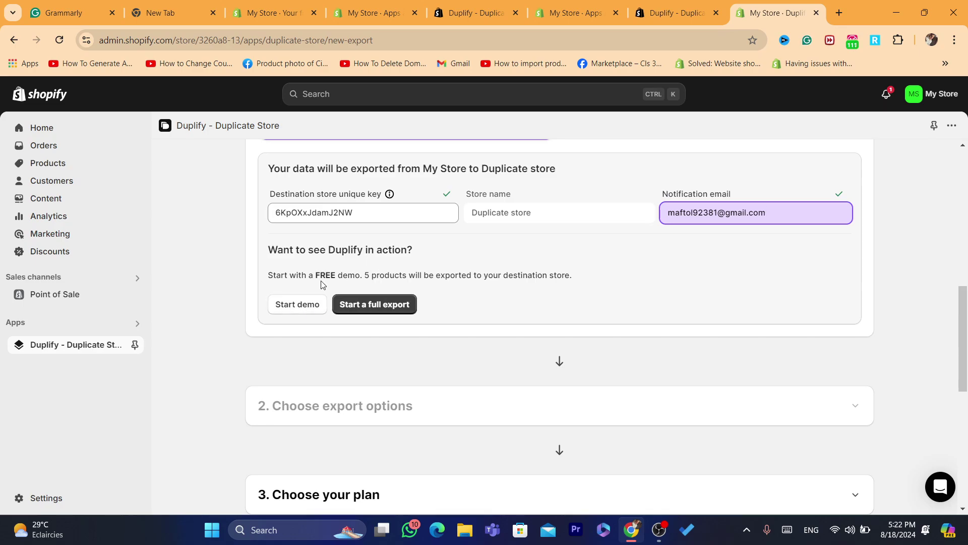
left_click(303, 309)
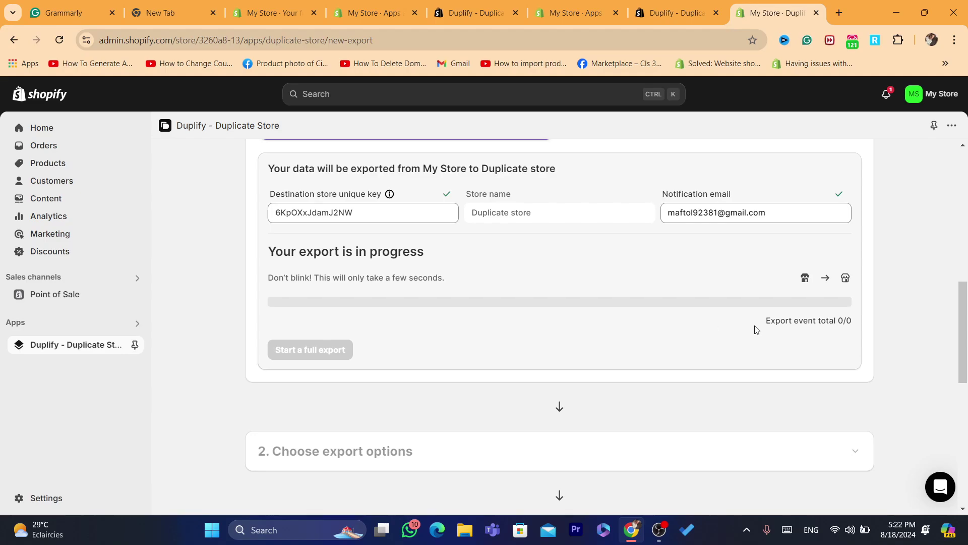
scroll(804, 298, "down", 1)
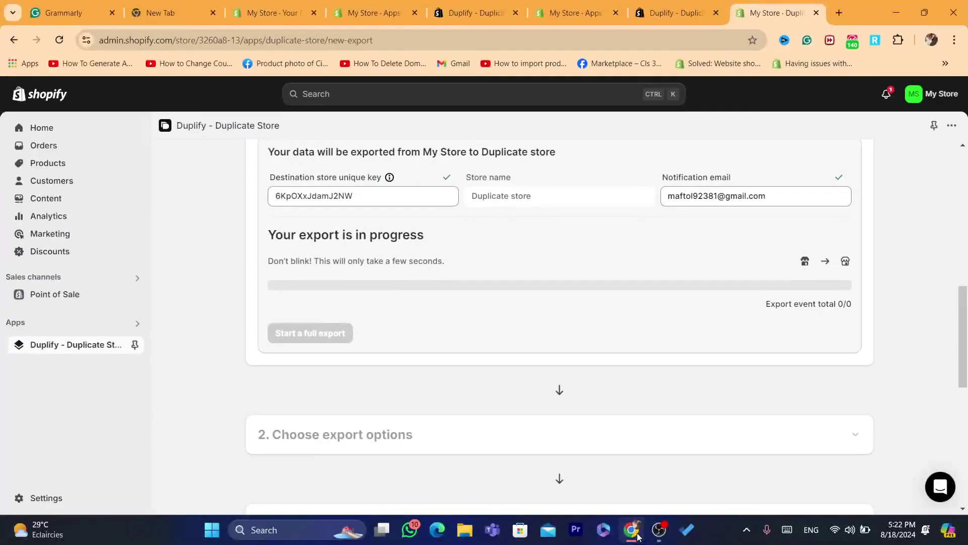
Scroll down and expand the 3. Choose your plan step
left_click(660, 531)
left_click(660, 530)
scroll(966, 352, "down", 2)
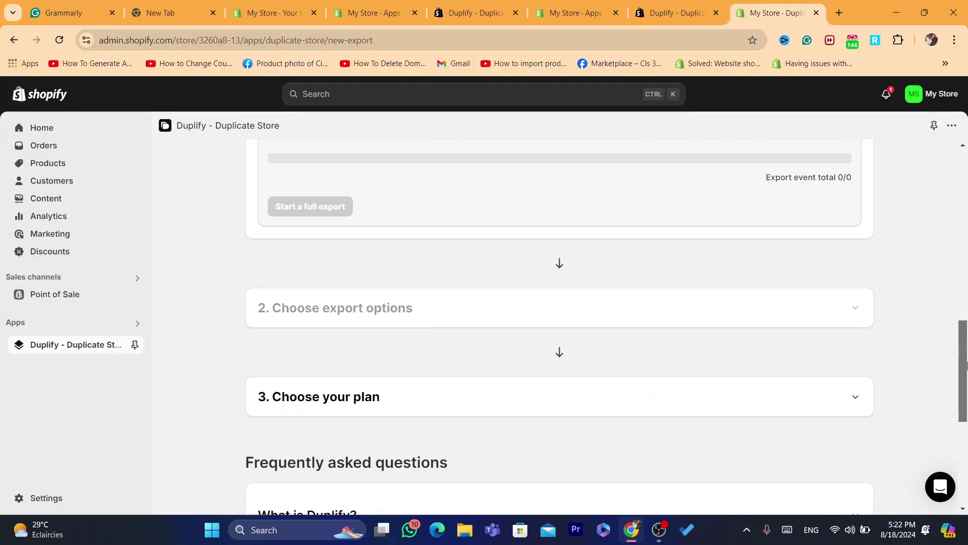
scroll(920, 320, "up", 1)
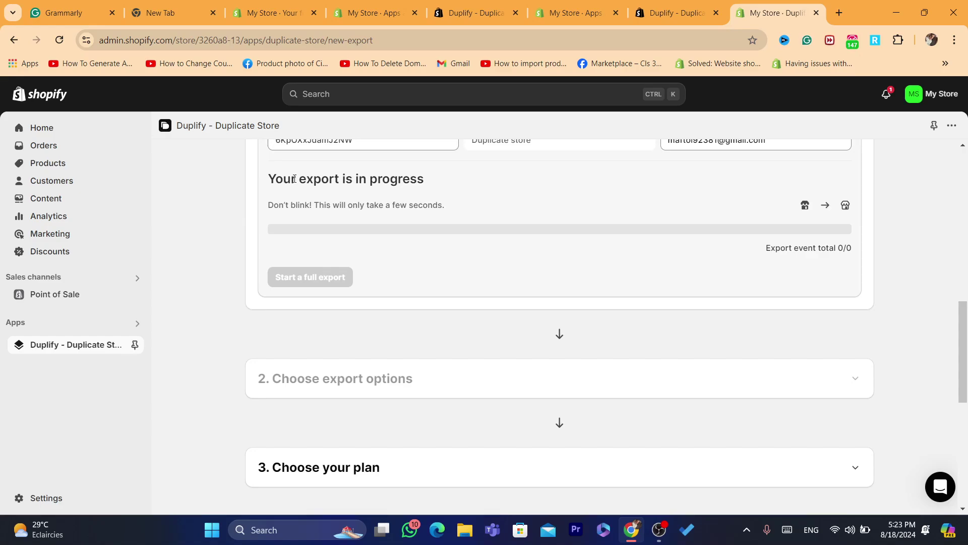
left_click_drag(962, 353, 962, 386)
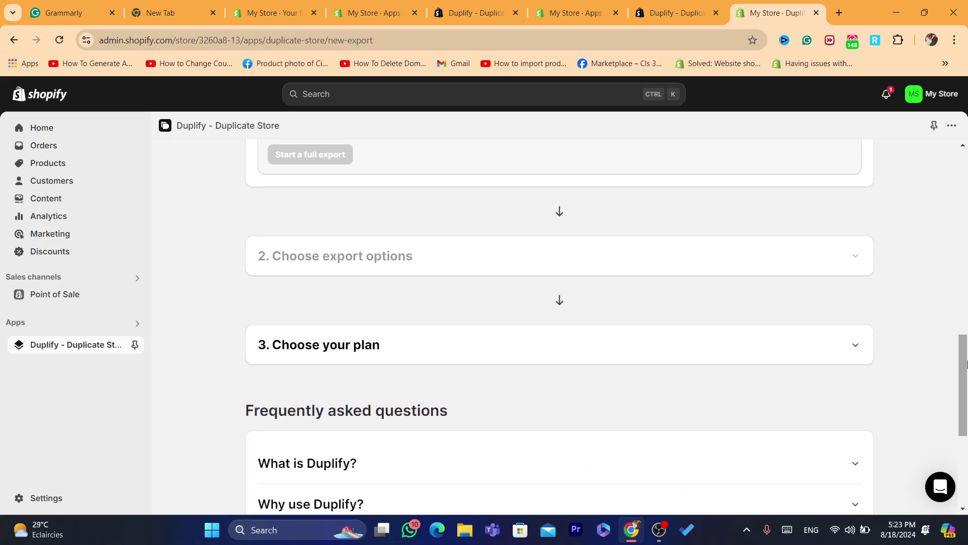
left_click(299, 353)
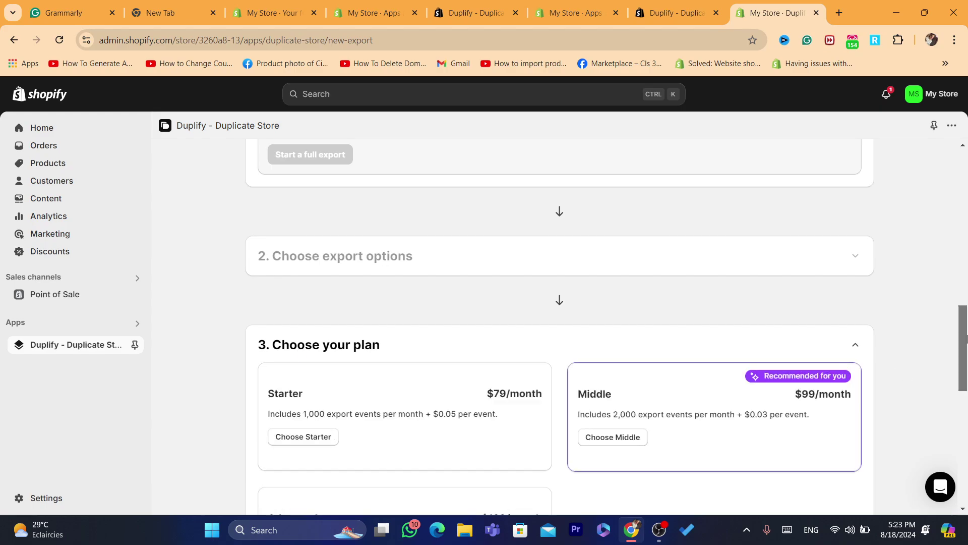
scroll(965, 375, "down", 3)
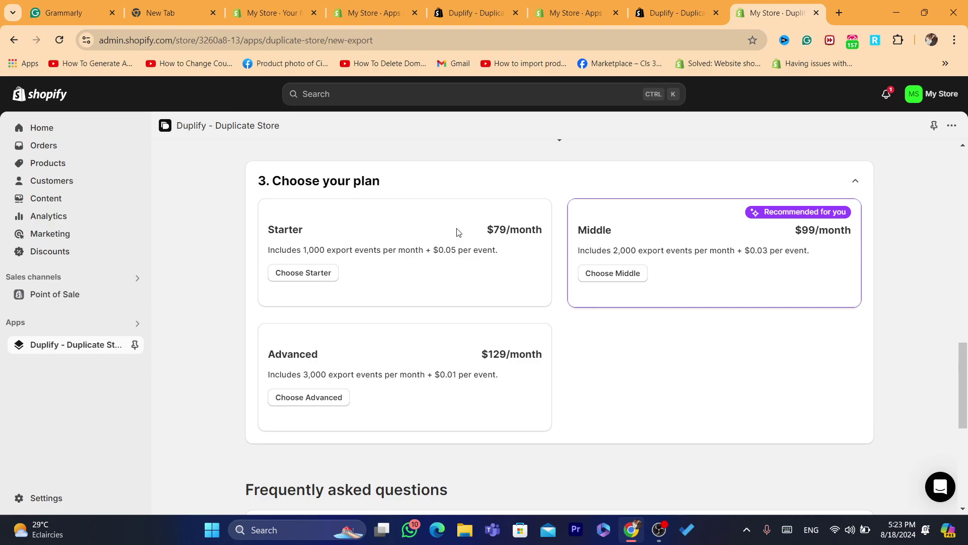
Highlight the Starter $79/month price and review the Middle $99 and Advanced $129 plans
left_click_drag(493, 230, 534, 231)
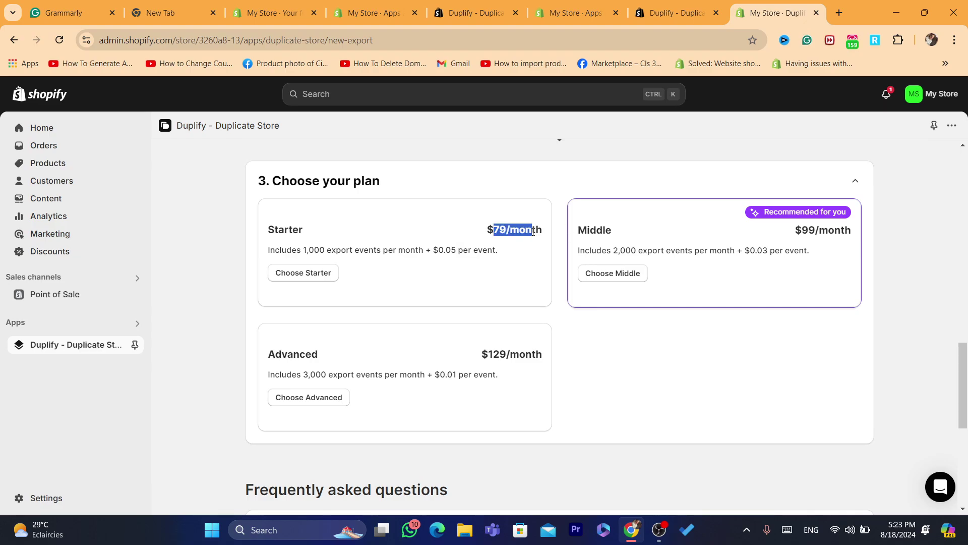
left_click(533, 230)
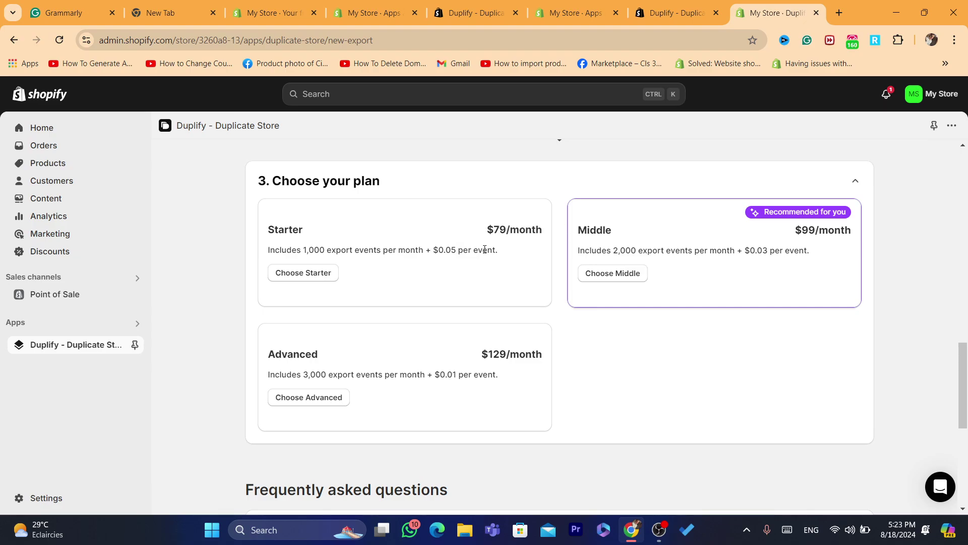
left_click_drag(966, 381, 965, 313)
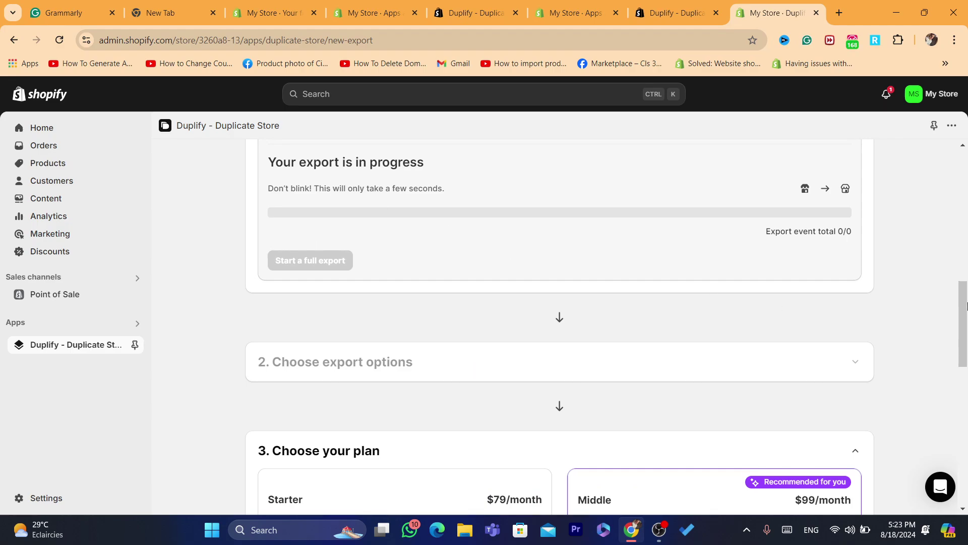
left_click_drag(965, 306, 966, 370)
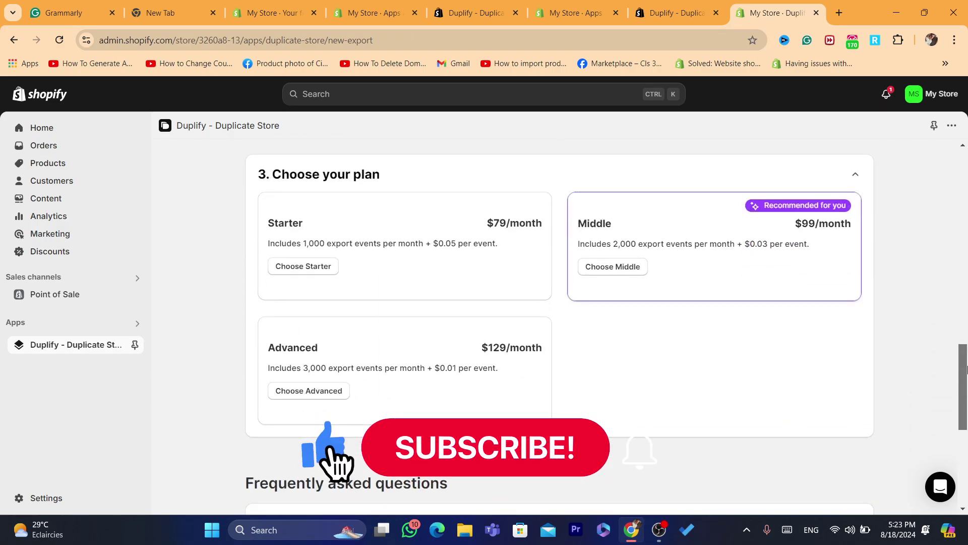